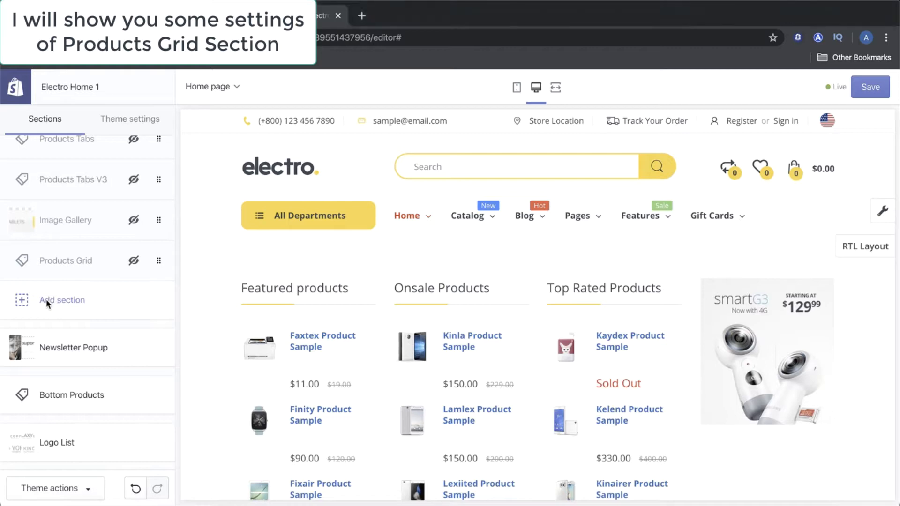
Add a Products Grid section to the home page.
{"action": "left_click", "coordinate": [46, 300]}
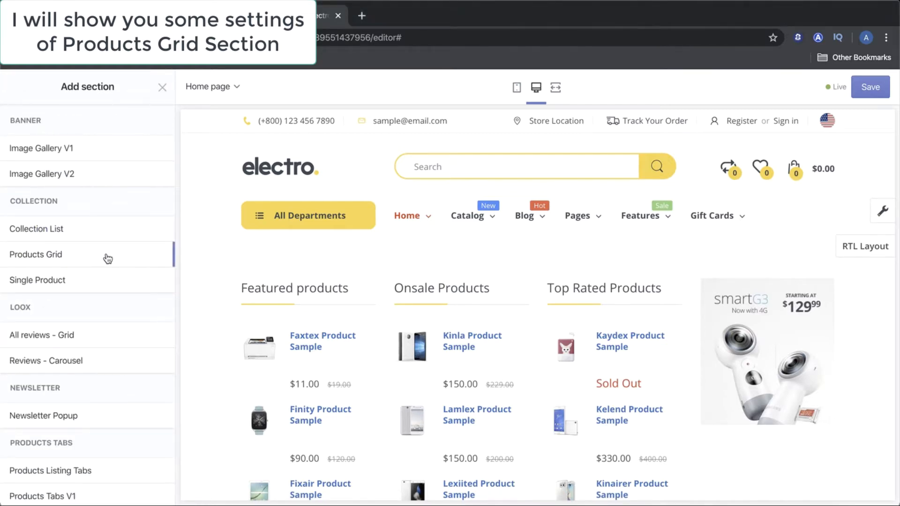
{"action": "mouse_move", "coordinate": [105, 264]}
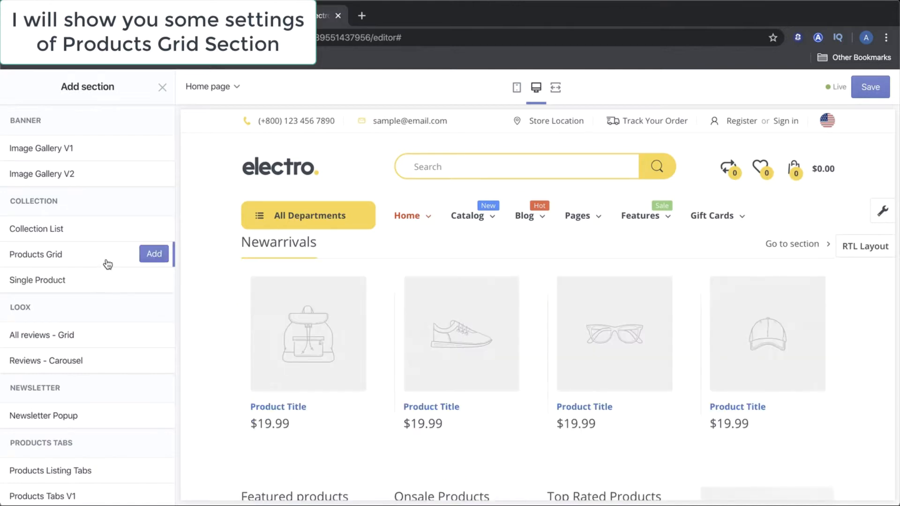
{"action": "left_click", "coordinate": [152, 257]}
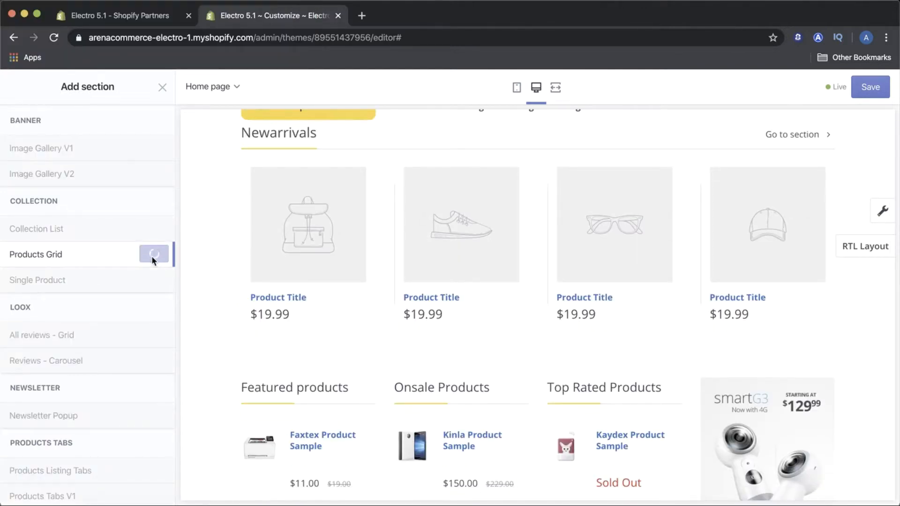
Add a Product content block to the Products Grid section and preview it with the Accessories collection without applying it.
{"action": "scroll", "coordinate": [96, 368], "scroll_direction": "down", "scroll_amount": 3}
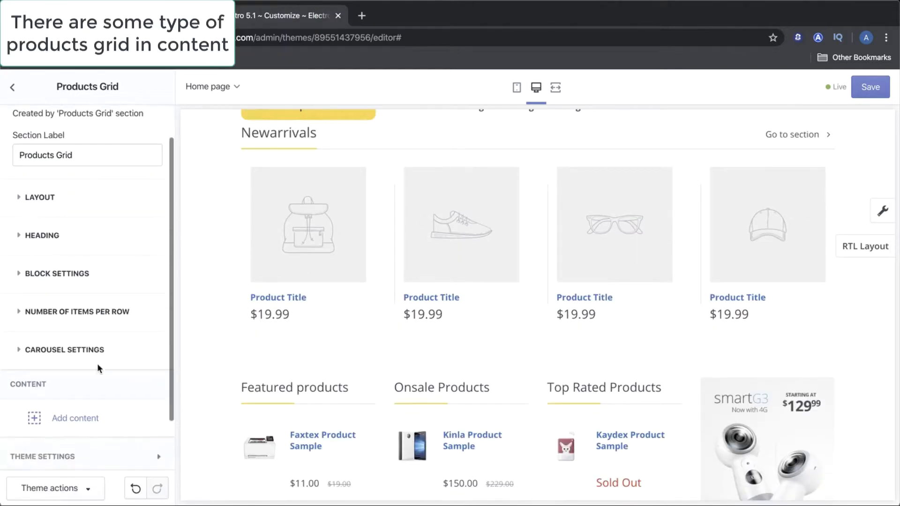
{"action": "left_click", "coordinate": [56, 366]}
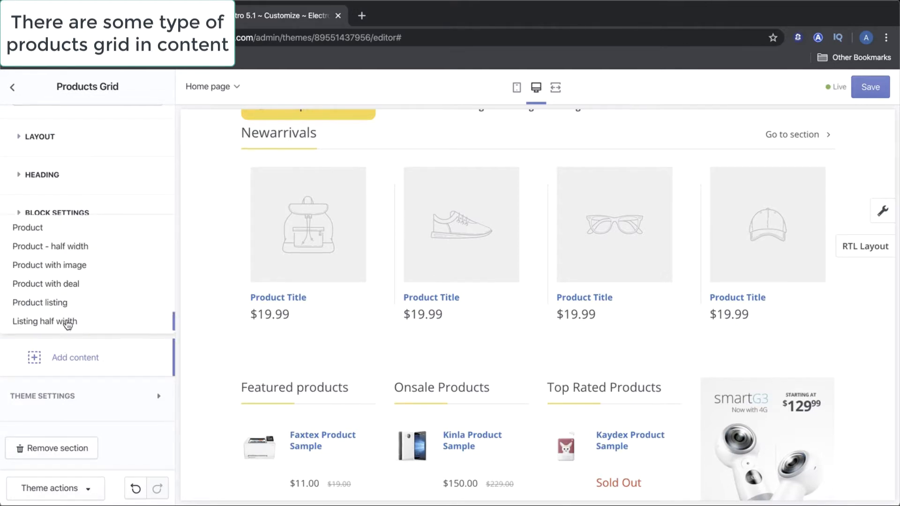
{"action": "left_click", "coordinate": [88, 226]}
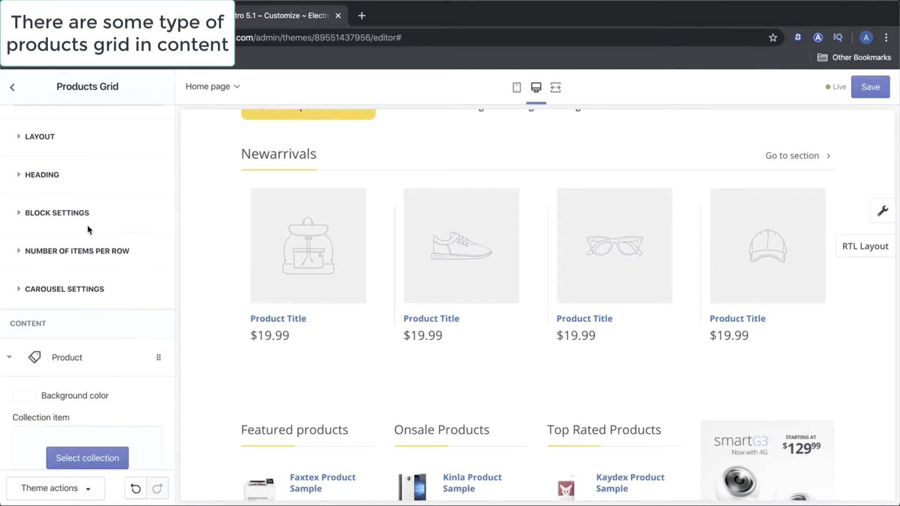
{"action": "scroll", "coordinate": [75, 304], "scroll_direction": "down", "scroll_amount": 2}
{"action": "left_click", "coordinate": [66, 379]}
{"action": "left_click", "coordinate": [117, 217]}
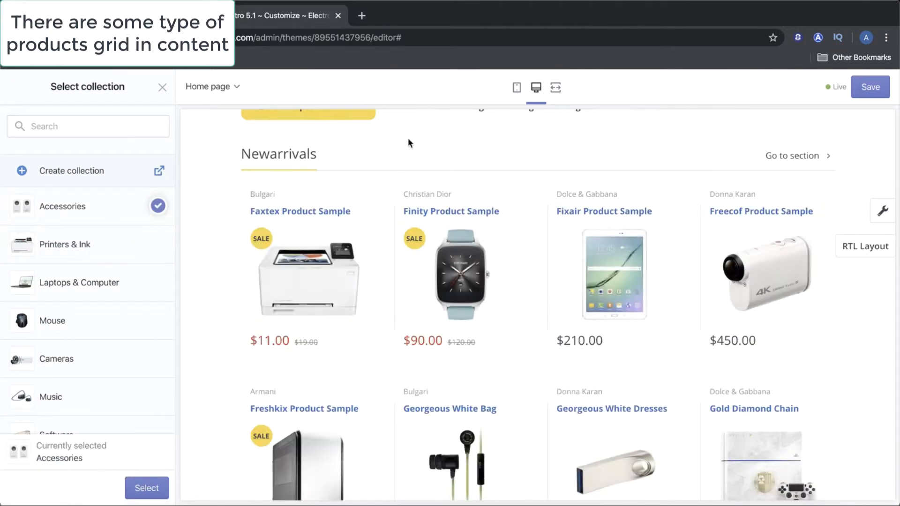
{"action": "scroll", "coordinate": [394, 164], "scroll_direction": "down", "scroll_amount": 3}
{"action": "scroll", "coordinate": [386, 186], "scroll_direction": "up", "scroll_amount": 3}
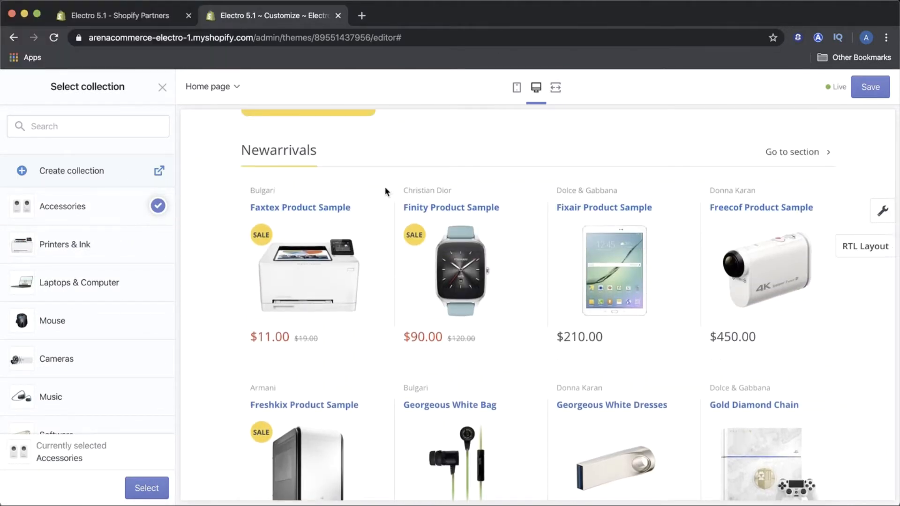
{"action": "left_click", "coordinate": [162, 89]}
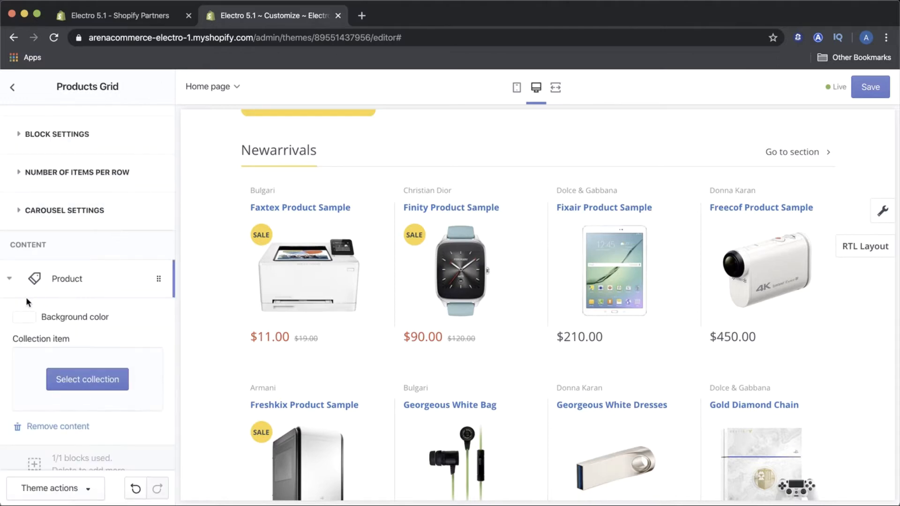
Replace the Product block with a Product - half width block and preview it with the Printers & Ink collection.
{"action": "left_click", "coordinate": [35, 482]}
{"action": "left_click", "coordinate": [82, 352]}
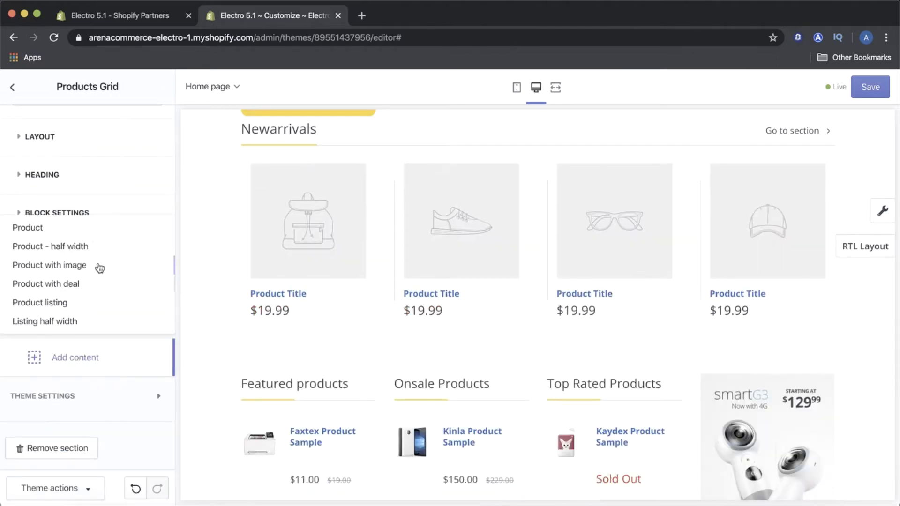
{"action": "left_click", "coordinate": [107, 253]}
{"action": "left_click", "coordinate": [80, 315]}
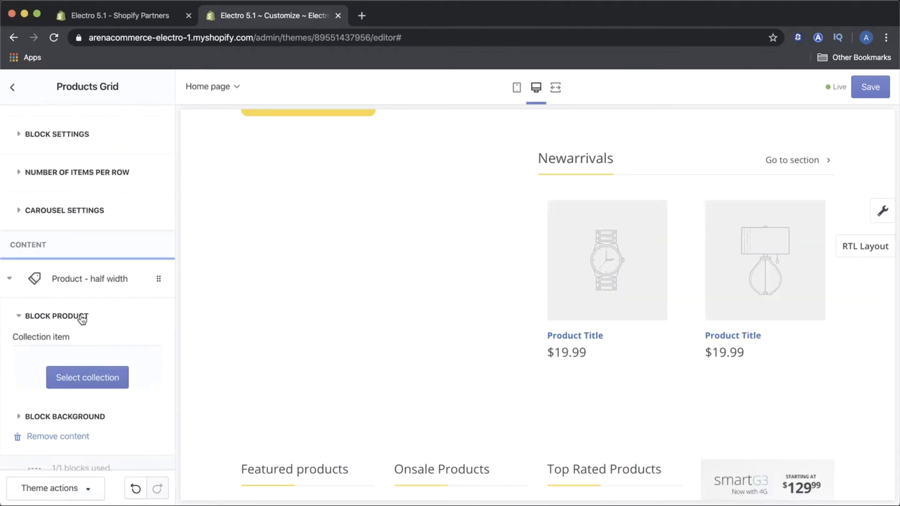
{"action": "left_click", "coordinate": [74, 377]}
{"action": "left_click", "coordinate": [121, 249]}
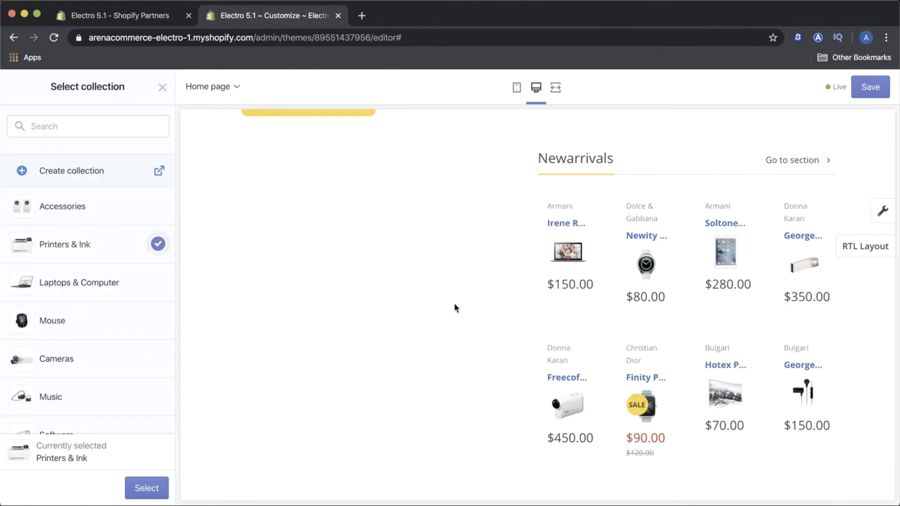
{"action": "left_click", "coordinate": [161, 90]}
Replace the half-width product block with a Product with deal block and expand its product settings.
{"action": "scroll", "coordinate": [90, 349], "scroll_direction": "down", "scroll_amount": 2}
{"action": "left_click", "coordinate": [80, 362]}
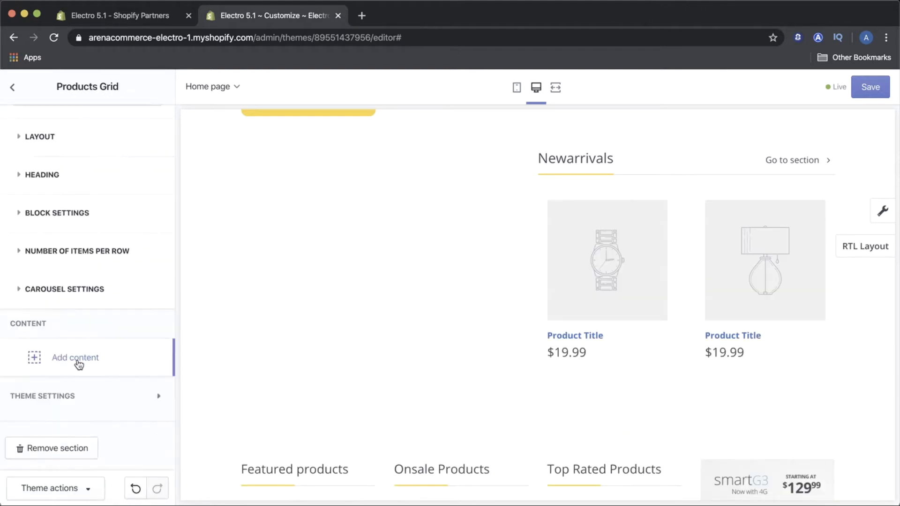
{"action": "left_click", "coordinate": [84, 359]}
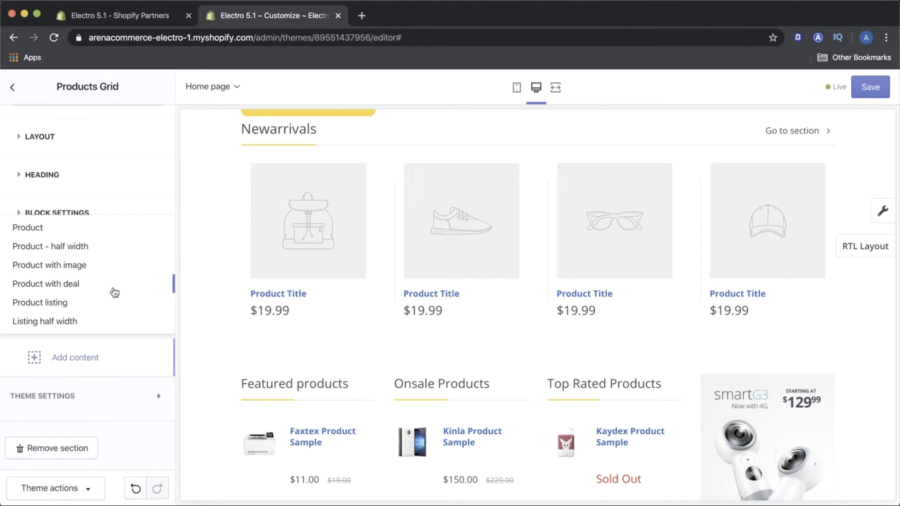
{"action": "left_click", "coordinate": [113, 290]}
{"action": "left_click", "coordinate": [81, 268]}
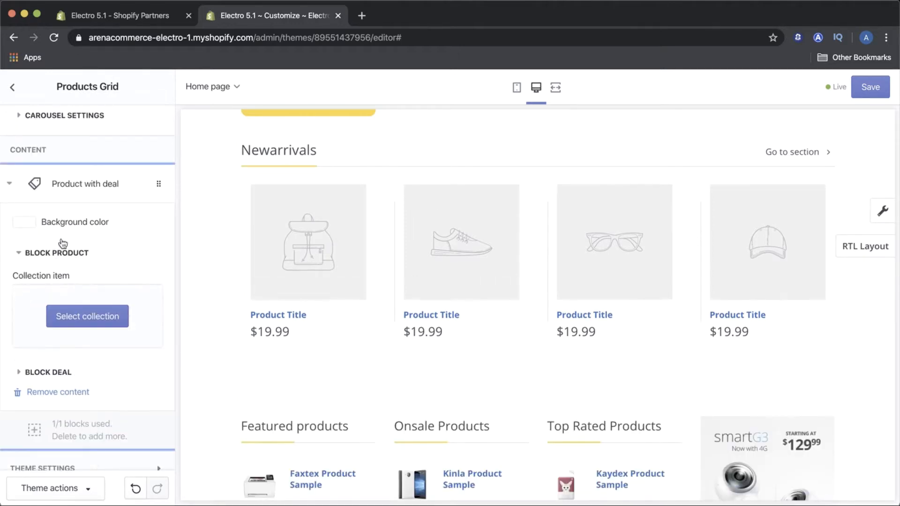
Replace the Product with deal block with a Product listing block and preview it with the Printers & Ink collection.
{"action": "left_click", "coordinate": [50, 394]}
{"action": "left_click", "coordinate": [75, 357]}
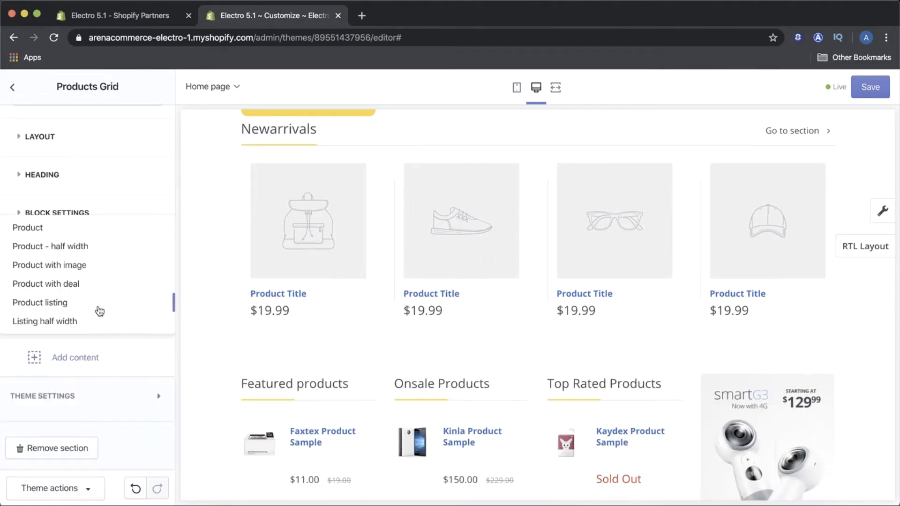
{"action": "left_click", "coordinate": [98, 302]}
{"action": "left_click", "coordinate": [107, 290]}
{"action": "left_click", "coordinate": [113, 248]}
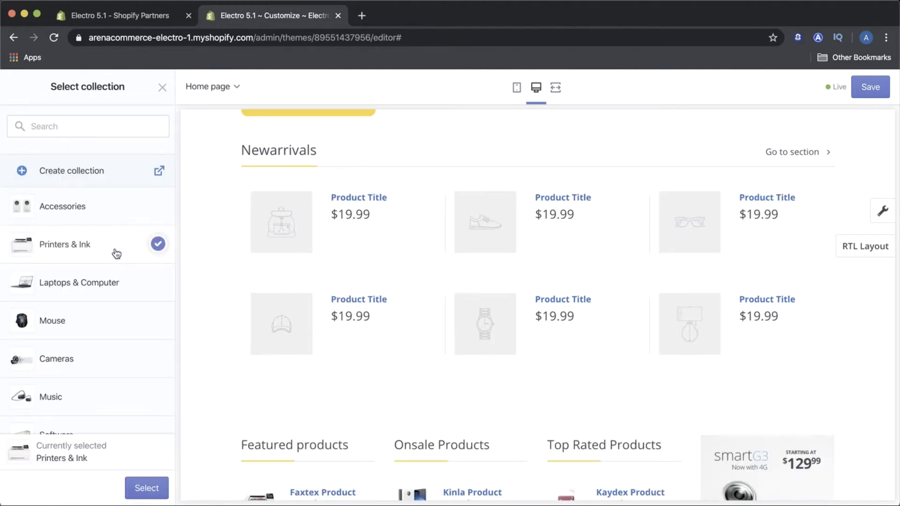
{"action": "scroll", "coordinate": [281, 332], "scroll_direction": "down", "scroll_amount": 9}
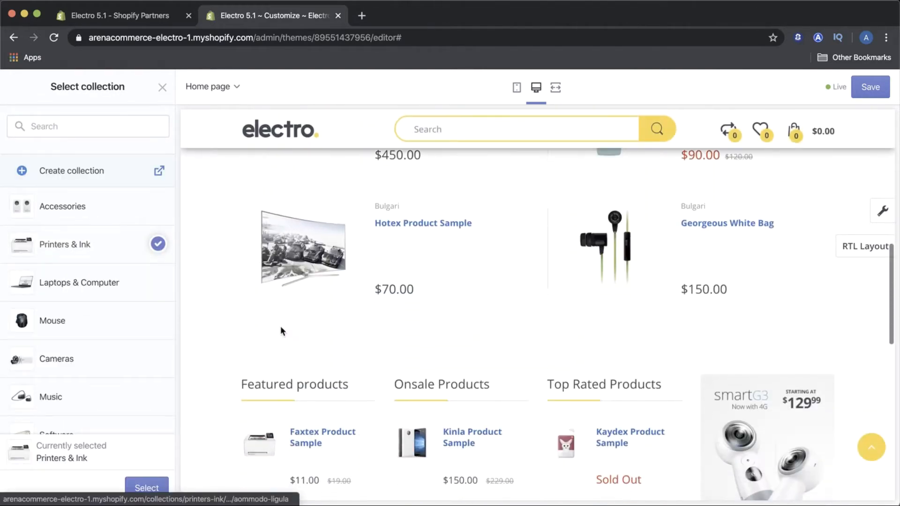
{"action": "scroll", "coordinate": [282, 332], "scroll_direction": "up", "scroll_amount": 4}
{"action": "scroll", "coordinate": [282, 332], "scroll_direction": "up", "scroll_amount": 5}
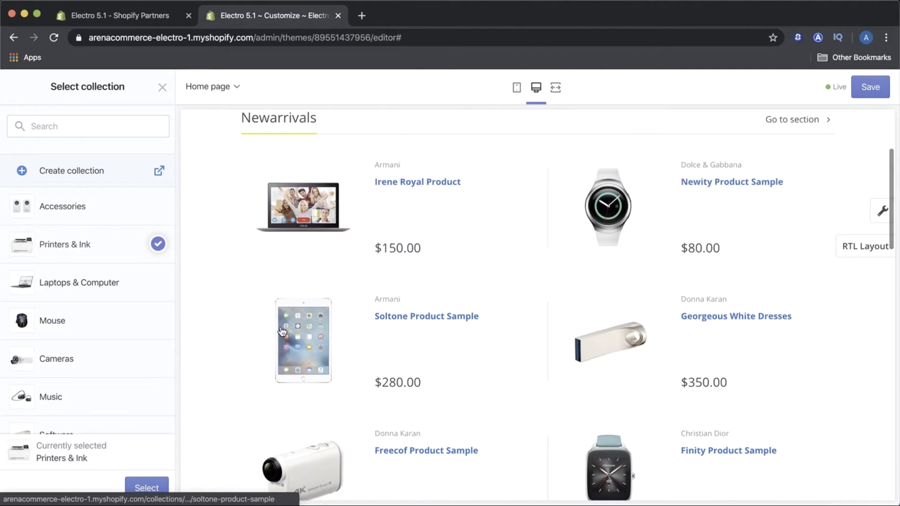
{"action": "scroll", "coordinate": [280, 331], "scroll_direction": "up", "scroll_amount": 1}
{"action": "scroll", "coordinate": [124, 375], "scroll_direction": "down", "scroll_amount": 1}
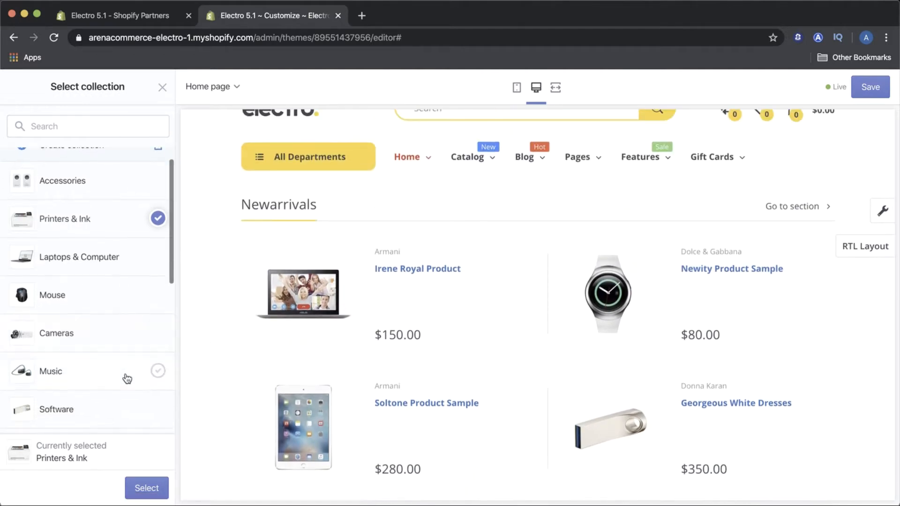
{"action": "left_click", "coordinate": [162, 87]}
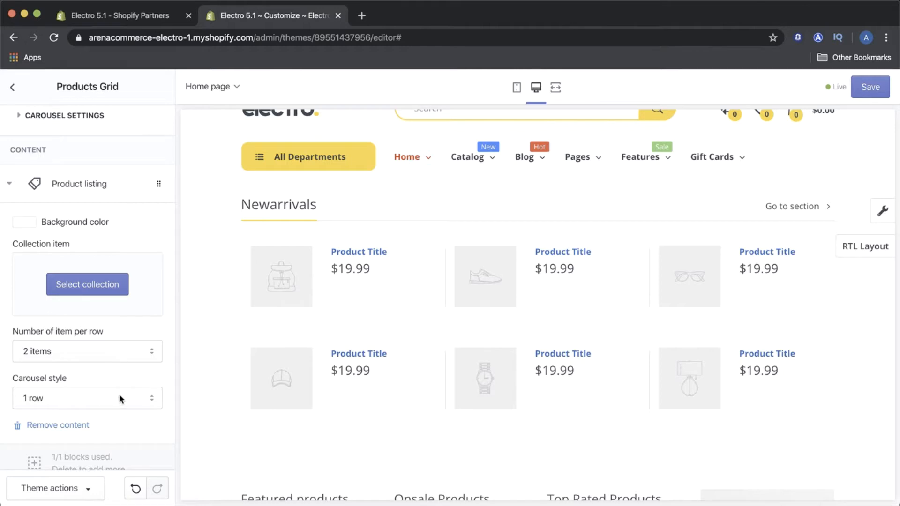
Replace the Product listing block with a Listing half width block and preview it with the Printers & Ink collection.
{"action": "left_click", "coordinate": [47, 424]}
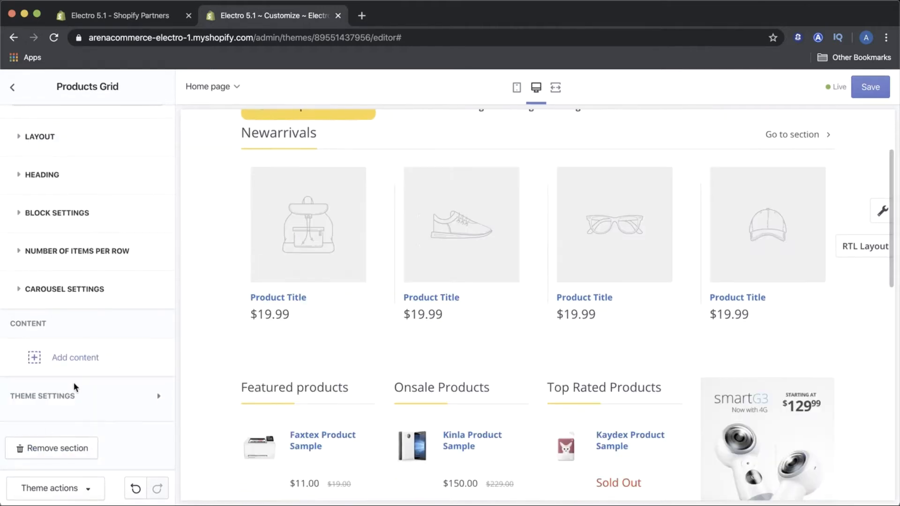
{"action": "left_click", "coordinate": [77, 358]}
{"action": "left_click", "coordinate": [93, 325]}
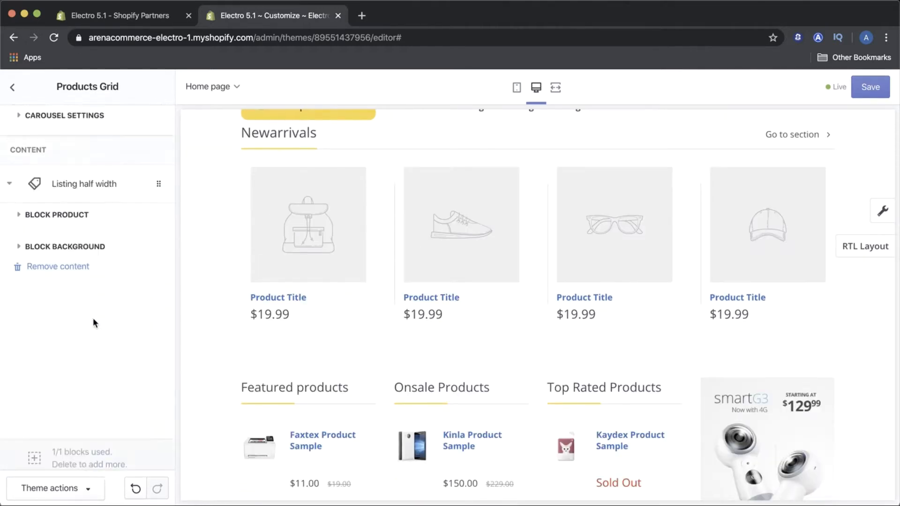
{"action": "left_click", "coordinate": [65, 269]}
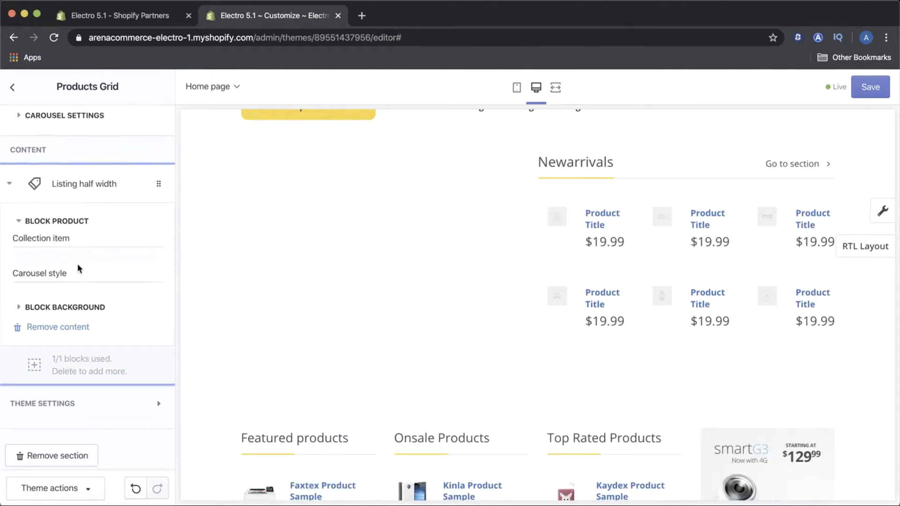
{"action": "left_click", "coordinate": [88, 283]}
{"action": "left_click", "coordinate": [104, 244]}
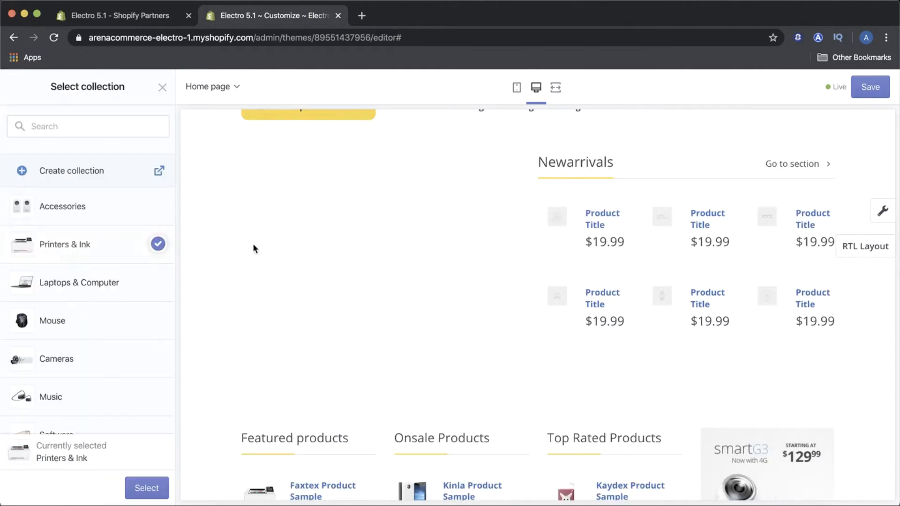
{"action": "scroll", "coordinate": [670, 264], "scroll_direction": "down", "scroll_amount": 2}
{"action": "scroll", "coordinate": [671, 265], "scroll_direction": "up", "scroll_amount": 1}
{"action": "scroll", "coordinate": [671, 263], "scroll_direction": "up", "scroll_amount": 2}
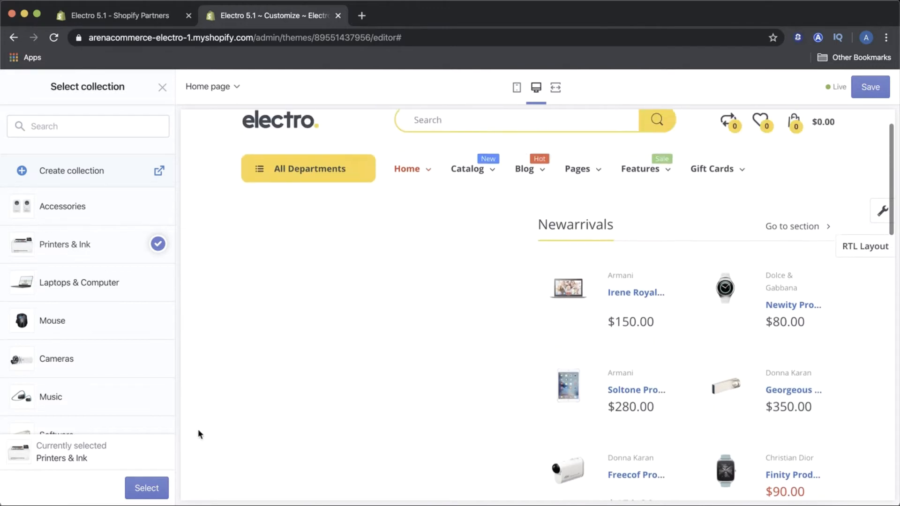
{"action": "left_click", "coordinate": [161, 94]}
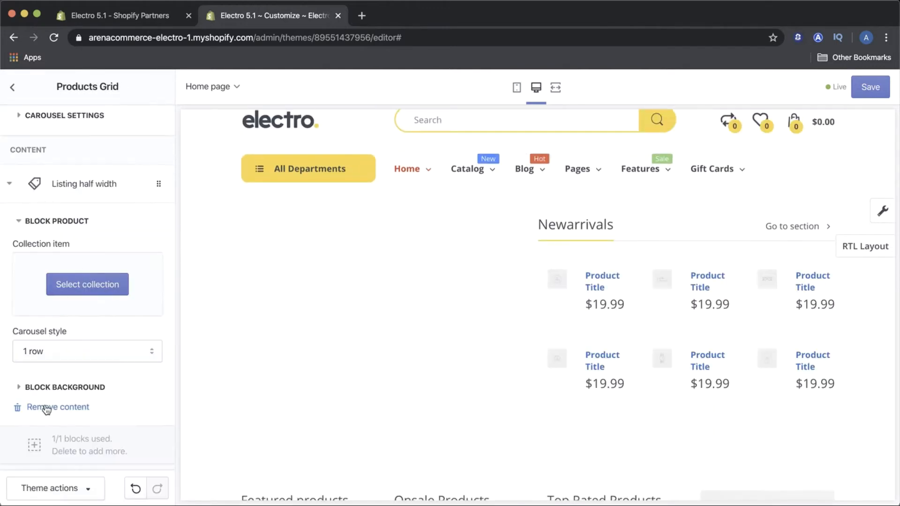
Replace the Listing half width block with a Product with image block.
{"action": "left_click", "coordinate": [41, 406]}
{"action": "left_click", "coordinate": [82, 355]}
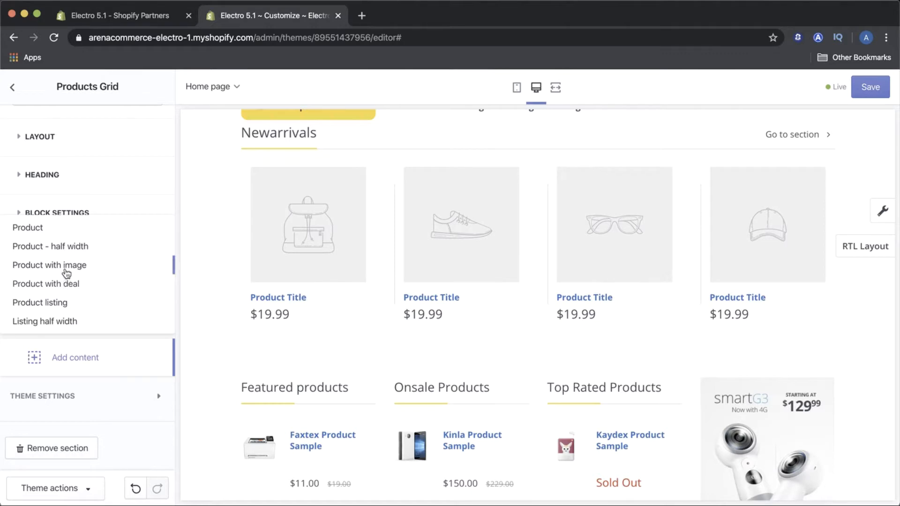
{"action": "left_click", "coordinate": [67, 274]}
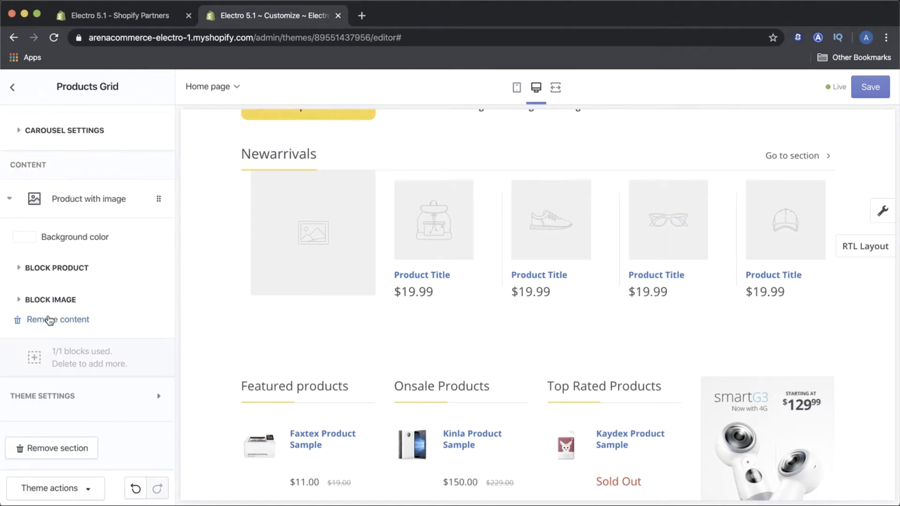
Replace the Product with image block with a Product block and assign the Accessories collection to it.
{"action": "left_click", "coordinate": [50, 321]}
{"action": "left_click", "coordinate": [49, 357]}
{"action": "left_click", "coordinate": [100, 229]}
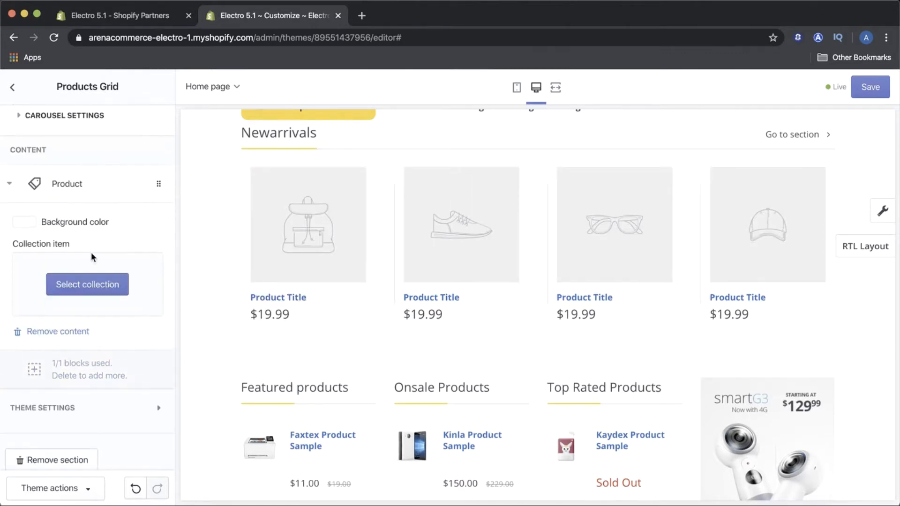
{"action": "left_click", "coordinate": [88, 281]}
{"action": "left_click", "coordinate": [131, 219]}
{"action": "left_click", "coordinate": [140, 488]}
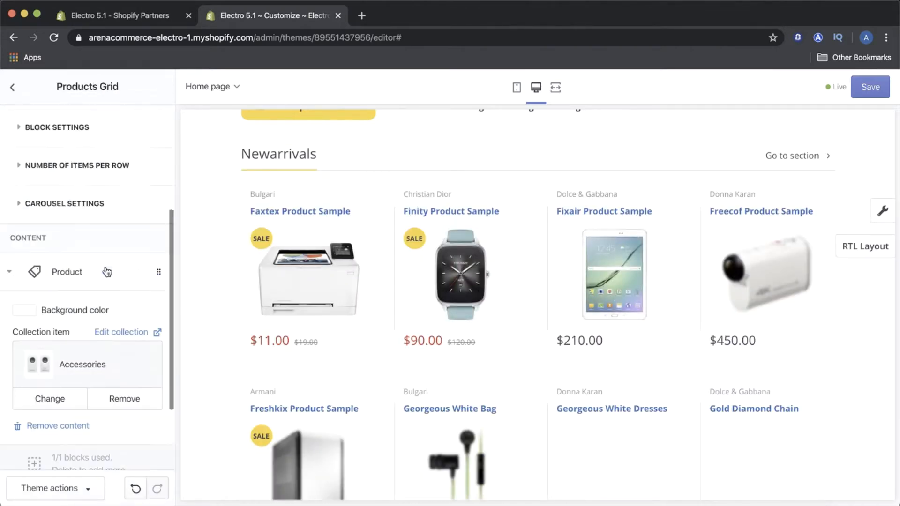
Set the Products Grid section's layout mode to Wide and its section padding to 0px.
{"action": "scroll", "coordinate": [107, 271], "scroll_direction": "up", "scroll_amount": 5}
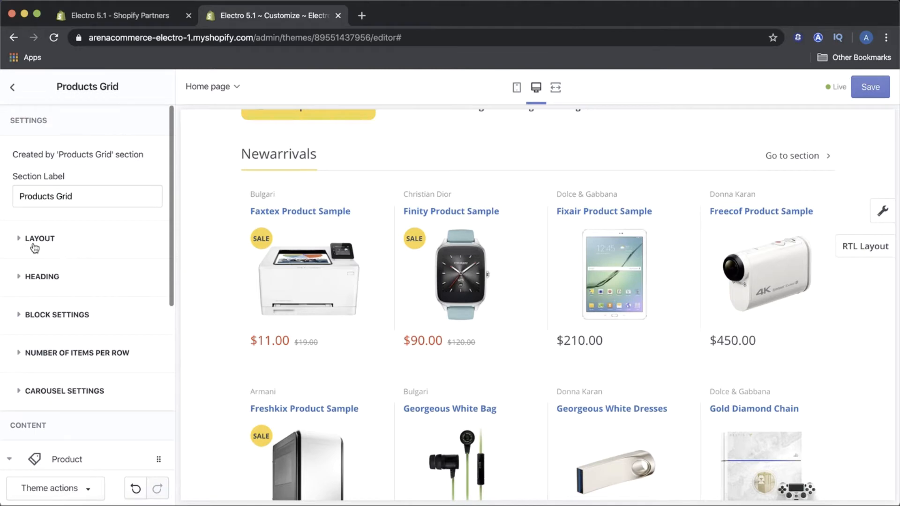
{"action": "left_click", "coordinate": [31, 242]}
{"action": "left_click", "coordinate": [56, 299]}
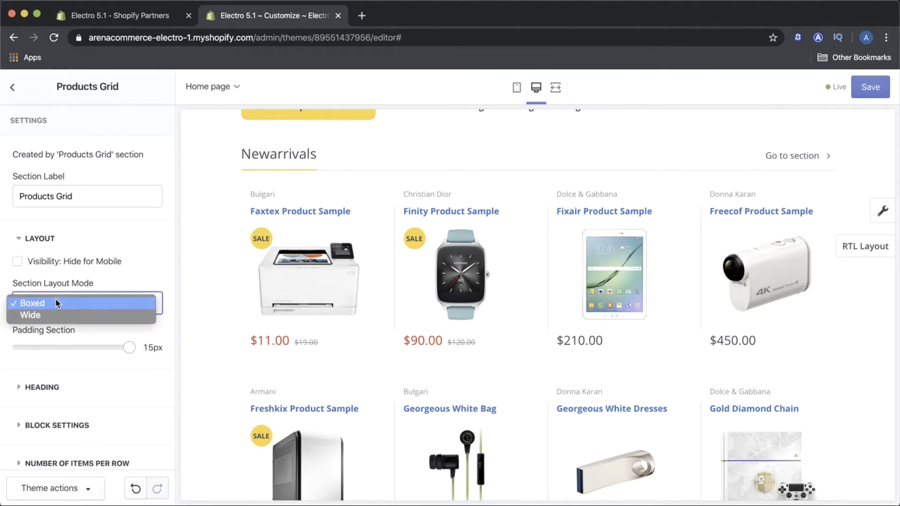
{"action": "left_click", "coordinate": [58, 316]}
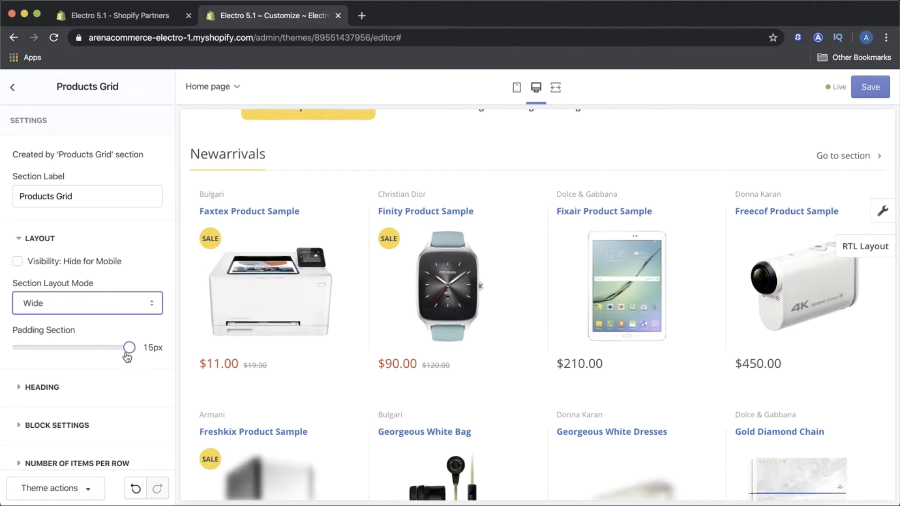
{"action": "left_click_drag", "start_coordinate": [126, 349], "coordinate": [3, 357]}
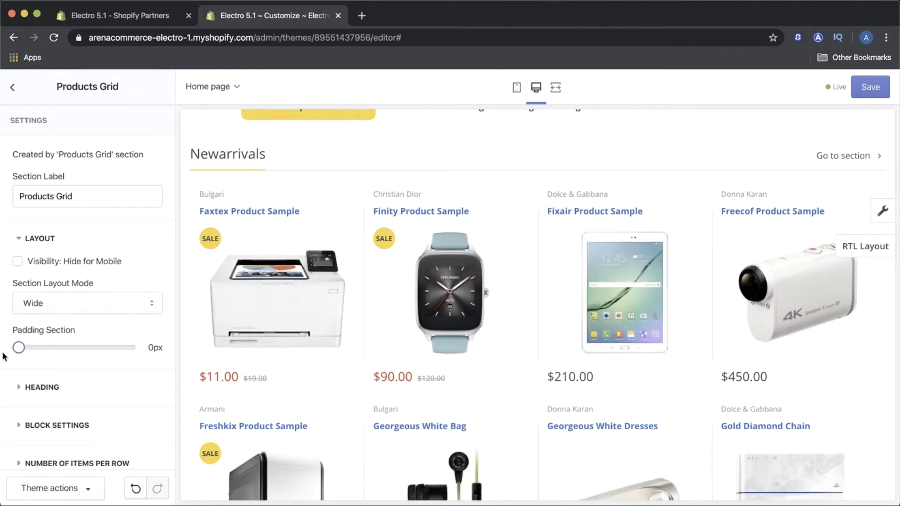
Set the Products Grid section's padding to 15px and close its layout settings.
{"action": "left_click_drag", "start_coordinate": [19, 348], "coordinate": [163, 357]}
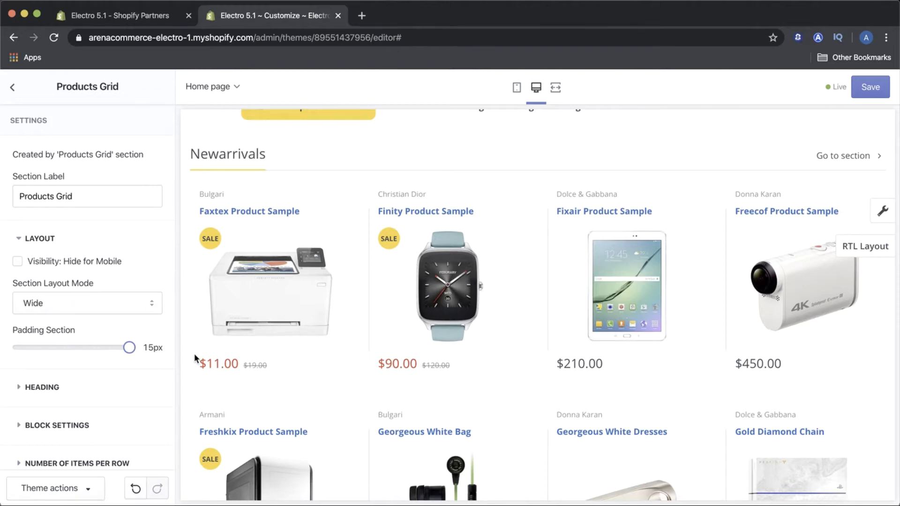
{"action": "left_click", "coordinate": [34, 240]}
Replace the Products Grid section's heading with "Electronic".
{"action": "left_click", "coordinate": [36, 277]}
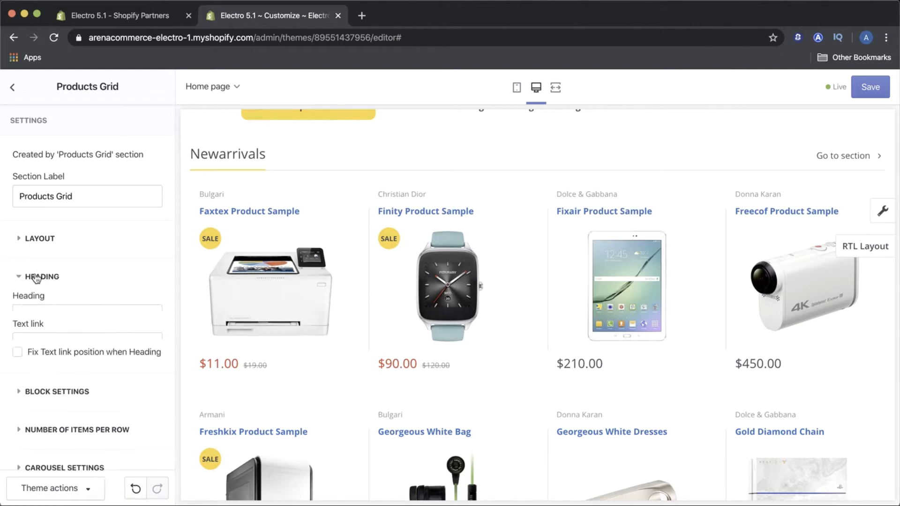
{"action": "scroll", "coordinate": [36, 277], "scroll_direction": "down", "scroll_amount": 3}
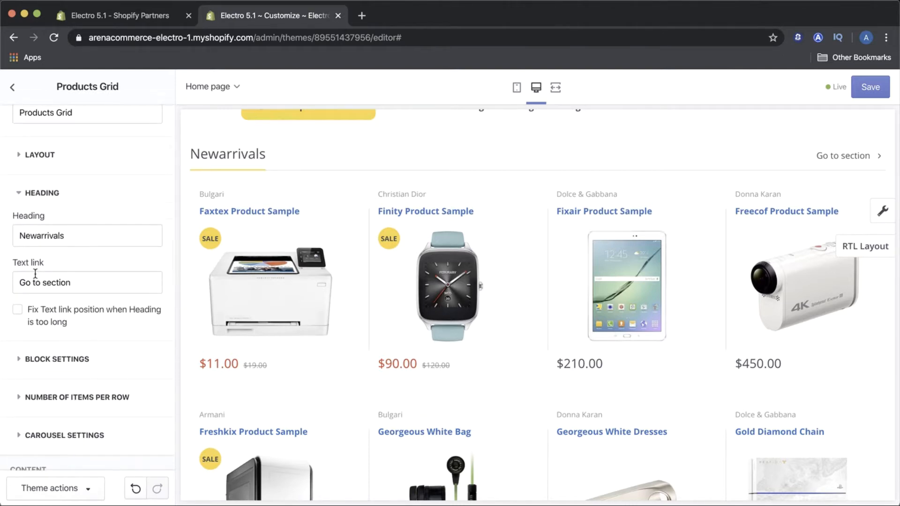
{"action": "left_click", "coordinate": [77, 242]}
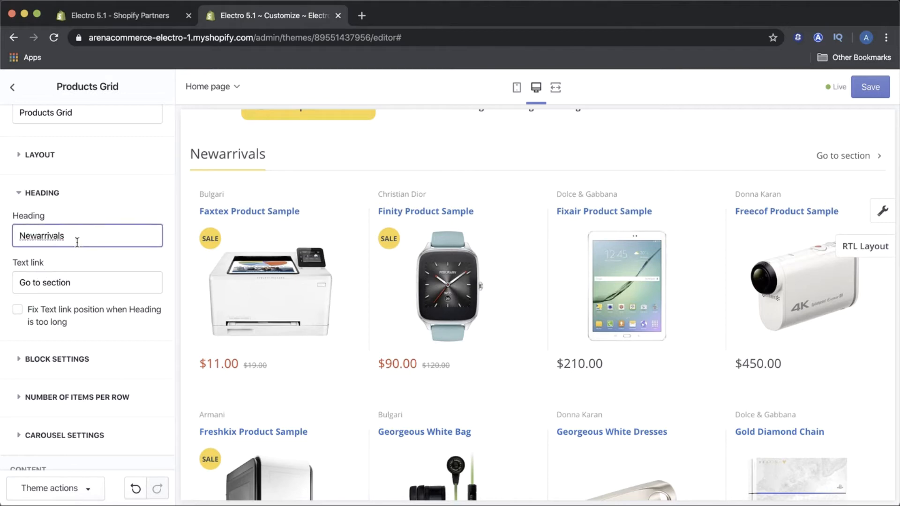
{"action": "double_click", "coordinate": [77, 242]}
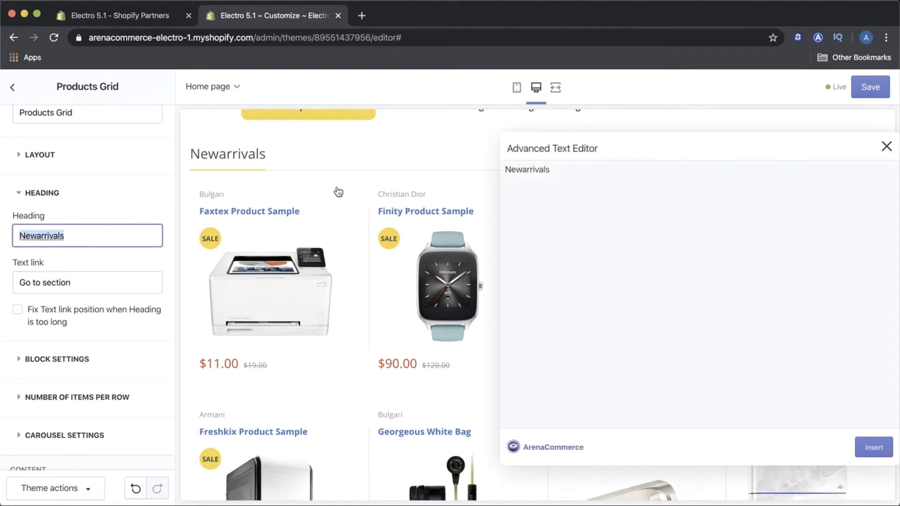
{"action": "left_click", "coordinate": [887, 146]}
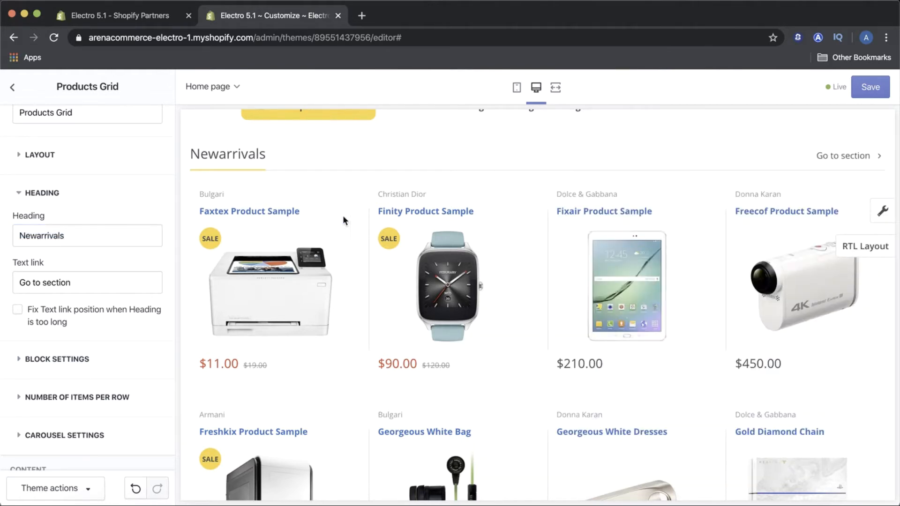
{"action": "left_click", "coordinate": [117, 238]}
{"action": "key", "text": "BackSpace"}
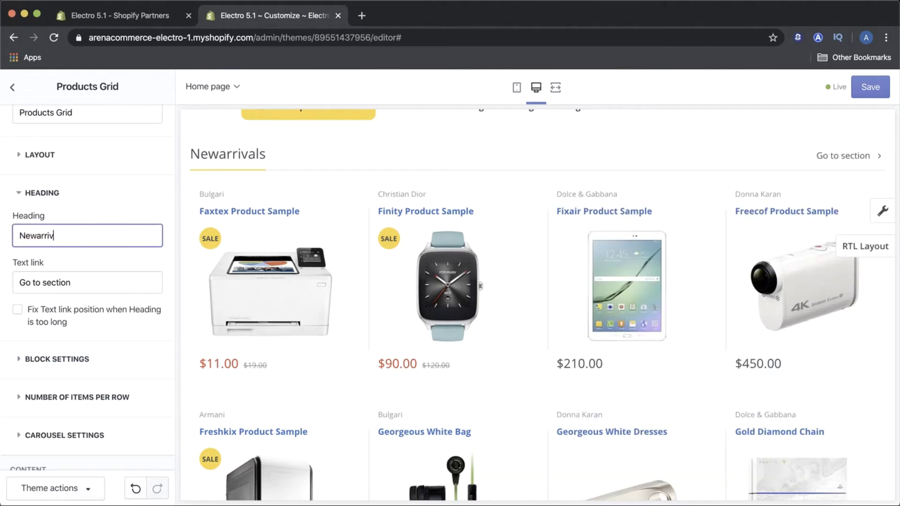
{"action": "key", "text": "BackSpace"}
{"action": "key", "text": "BackSpace"}
{"action": "key", "text": "BackSpace"}
{"action": "type", "text": "Ele"}
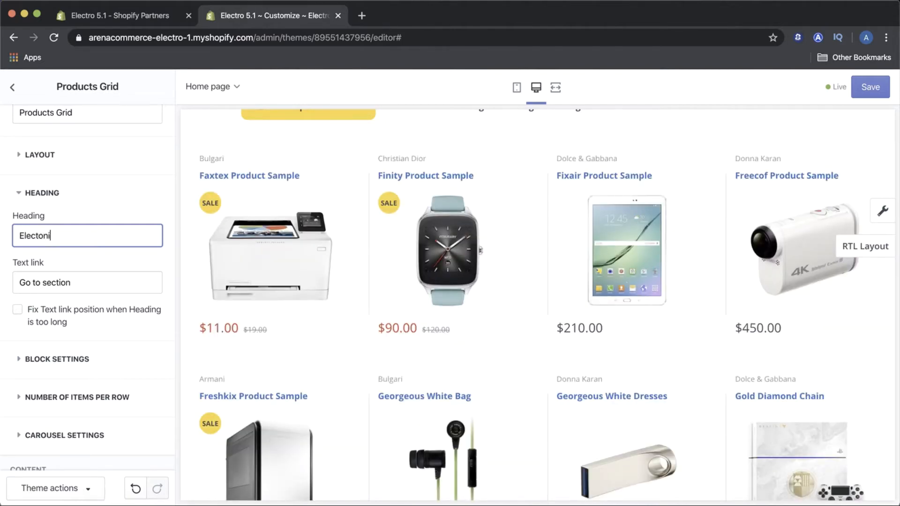
{"action": "type", "text": "ctronic"}
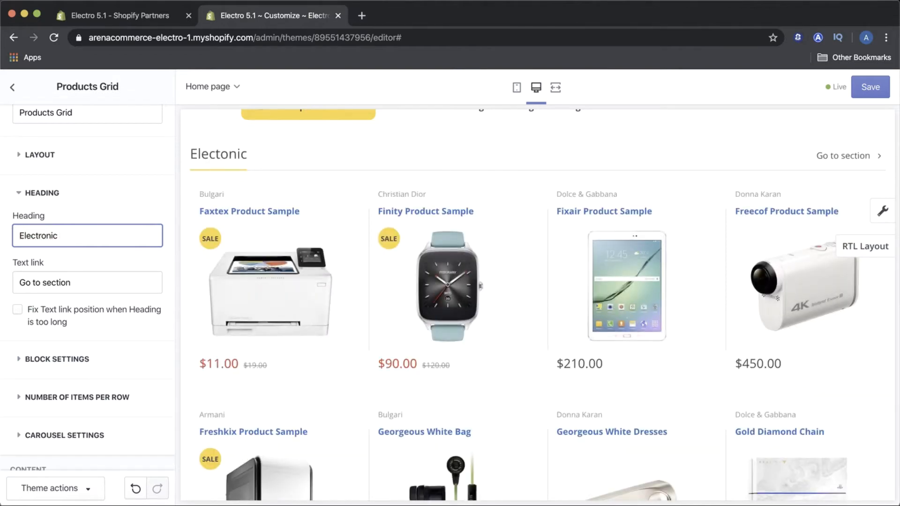
Set the heading's text link to "Go to all collections" and enable fixing the link position when the heading is too long.
{"action": "left_click", "coordinate": [79, 281]}
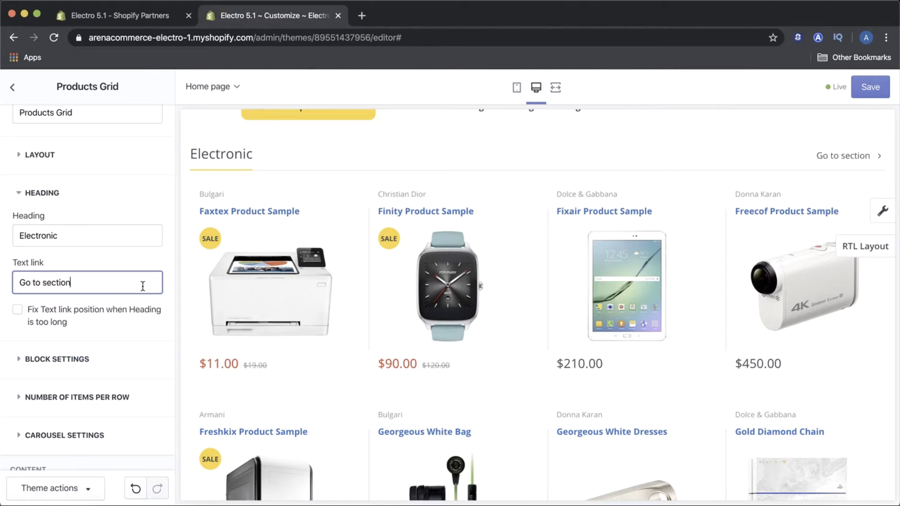
{"action": "key", "text": "BackSpace"}
{"action": "type", "text": "all collect"}
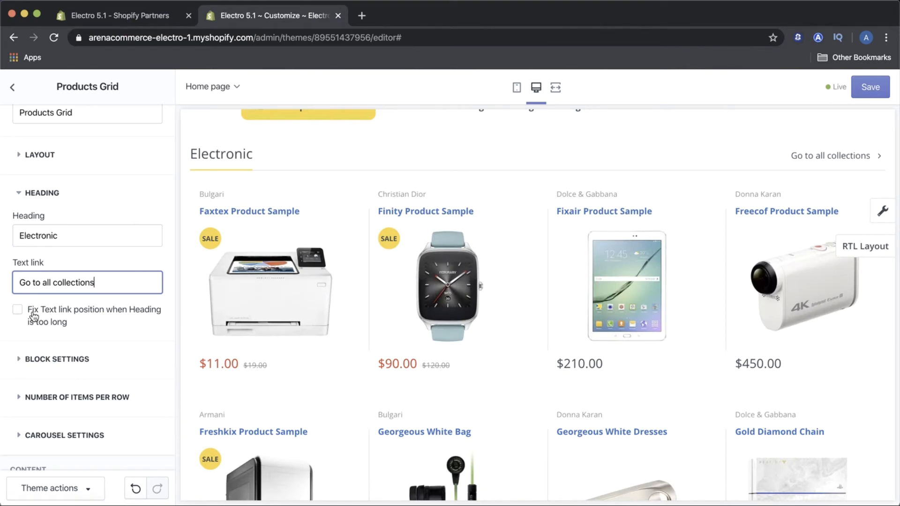
{"action": "left_click", "coordinate": [16, 311]}
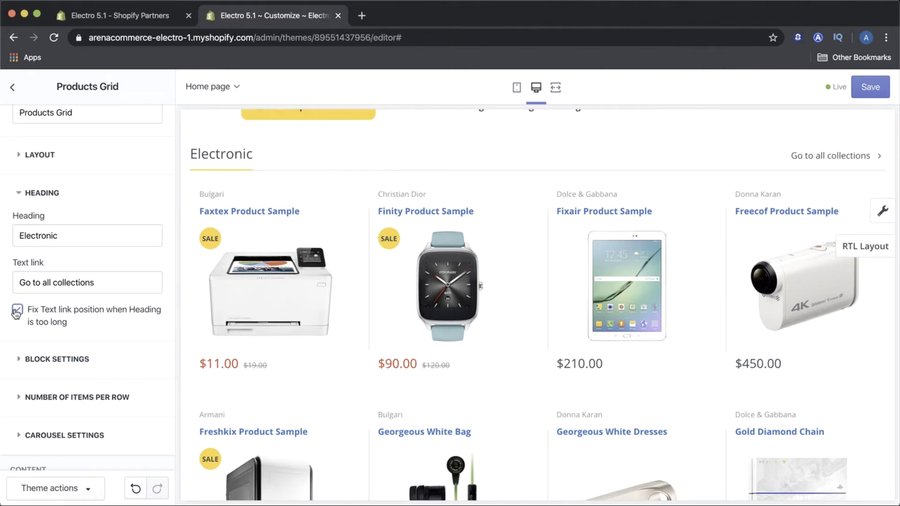
Set the Products Grid block type to Carousel and save the theme changes.
{"action": "scroll", "coordinate": [79, 366], "scroll_direction": "down", "scroll_amount": 3}
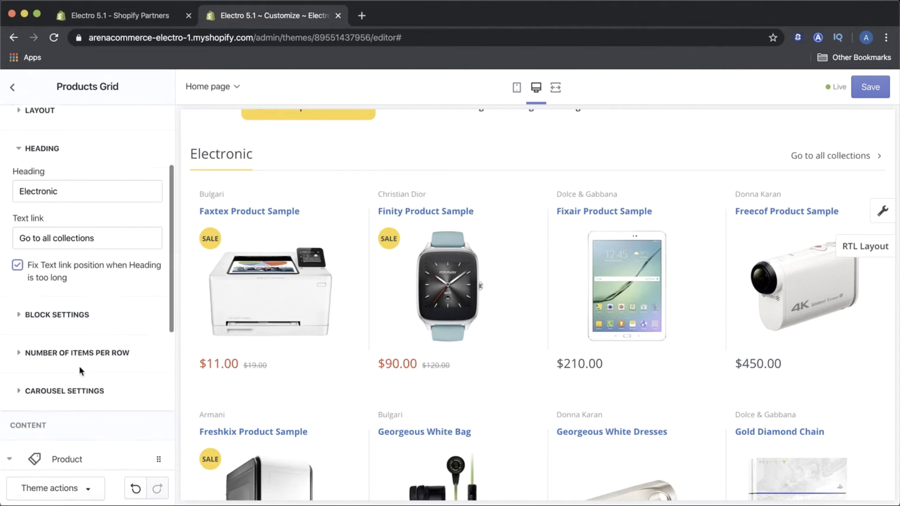
{"action": "left_click", "coordinate": [71, 281]}
{"action": "scroll", "coordinate": [71, 283], "scroll_direction": "down", "scroll_amount": 2}
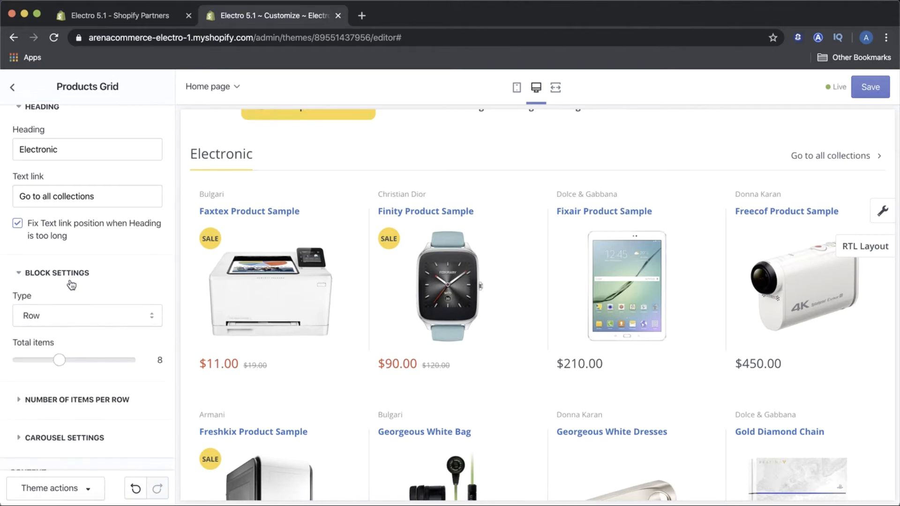
{"action": "left_click", "coordinate": [96, 266]}
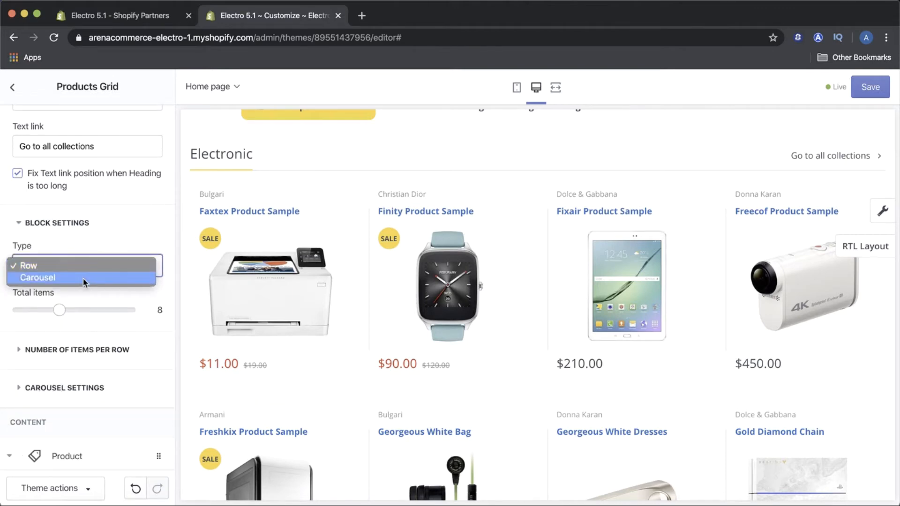
{"action": "left_click", "coordinate": [82, 277]}
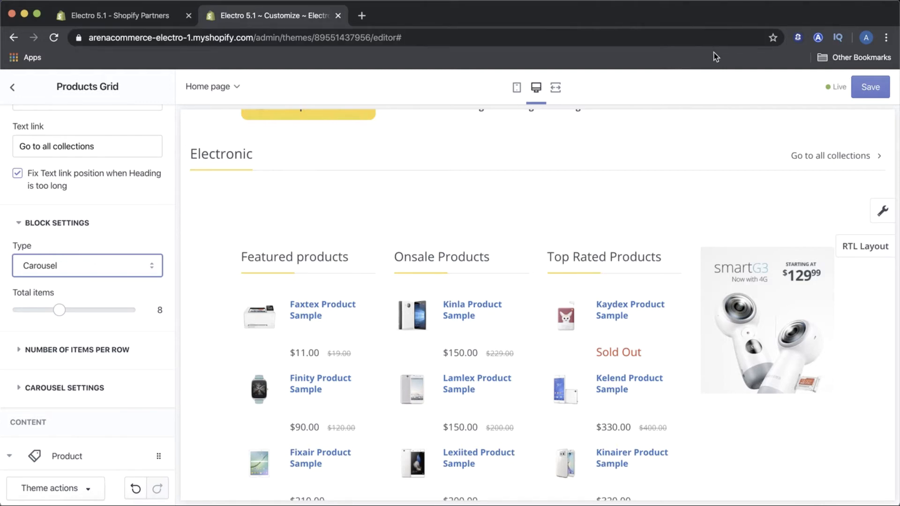
{"action": "left_click", "coordinate": [870, 88]}
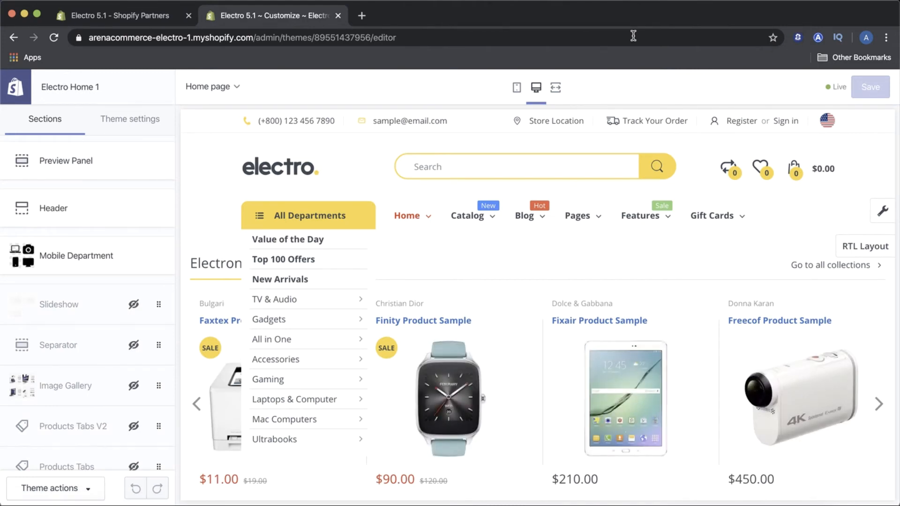
Collapse the All Departments menu in the preview and reopen the block settings of the visible Products Grid section.
{"action": "left_click", "coordinate": [260, 223]}
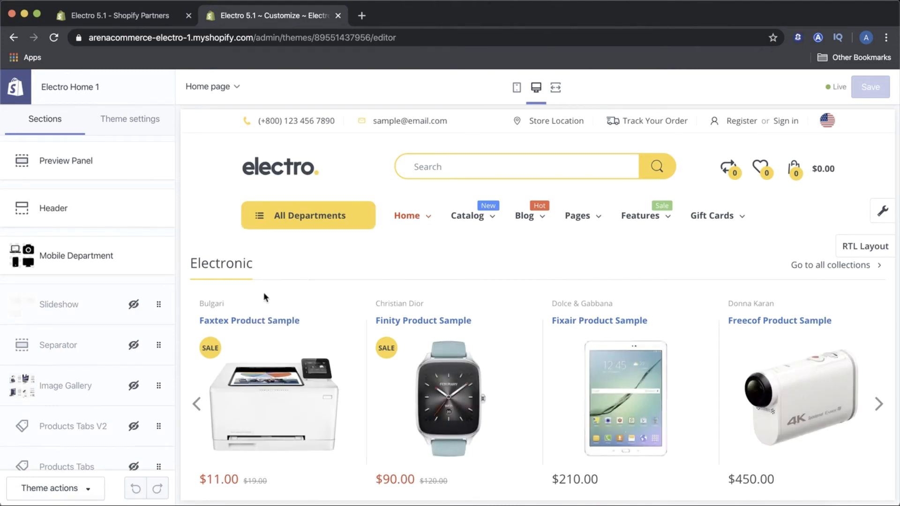
{"action": "scroll", "coordinate": [263, 328], "scroll_direction": "down", "scroll_amount": 4}
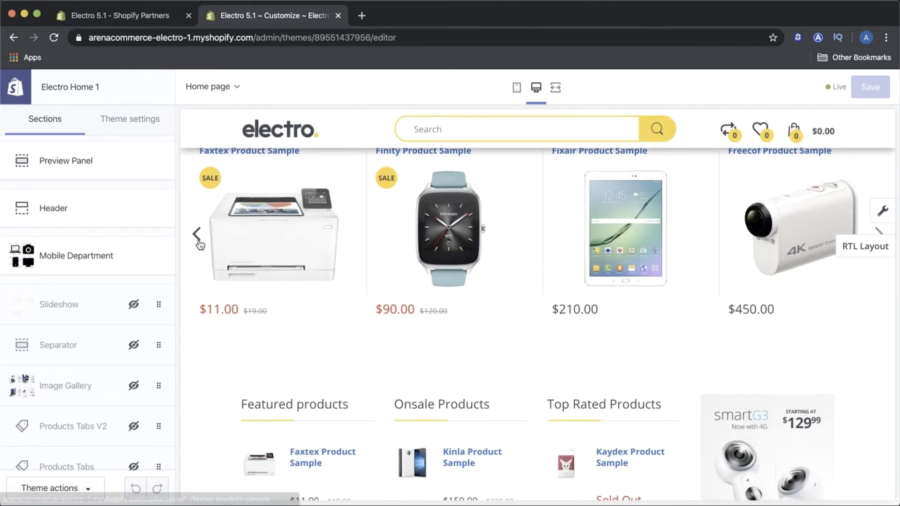
{"action": "scroll", "coordinate": [91, 347], "scroll_direction": "down", "scroll_amount": 7}
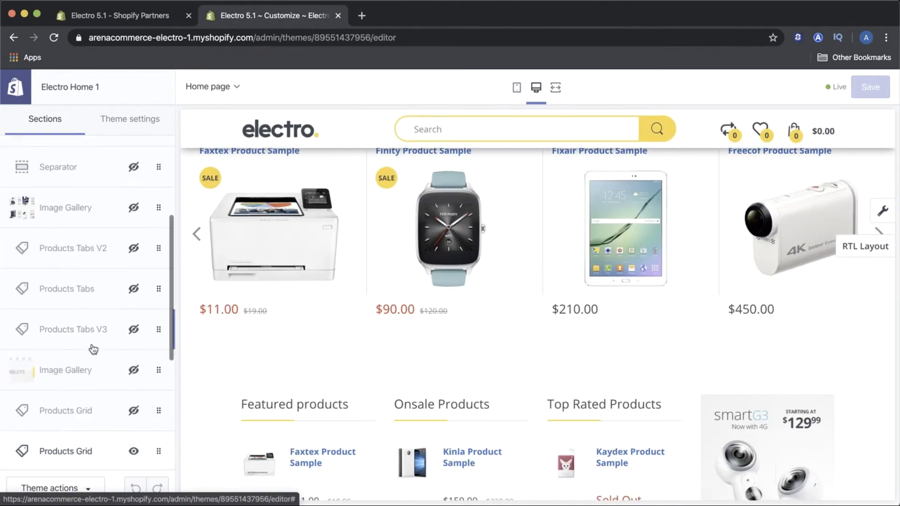
{"action": "left_click", "coordinate": [103, 306]}
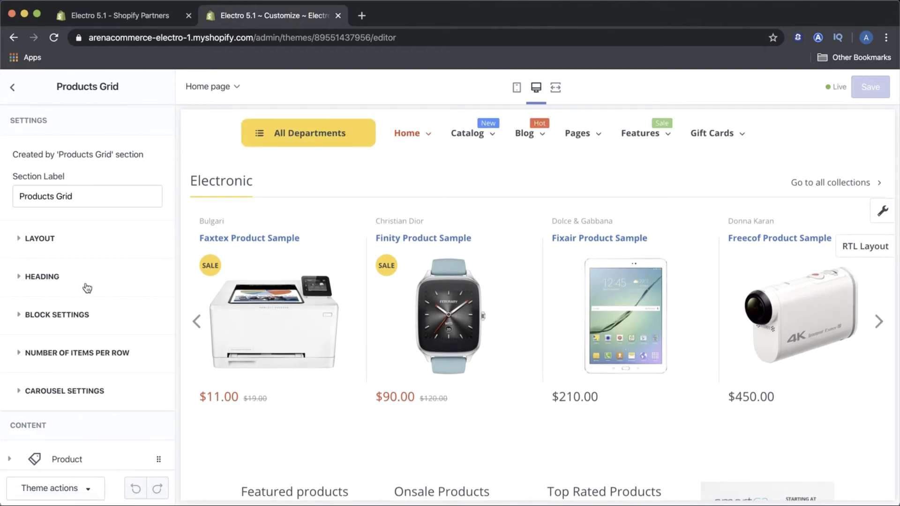
{"action": "left_click", "coordinate": [86, 286]}
{"action": "scroll", "coordinate": [87, 285], "scroll_direction": "down", "scroll_amount": 2}
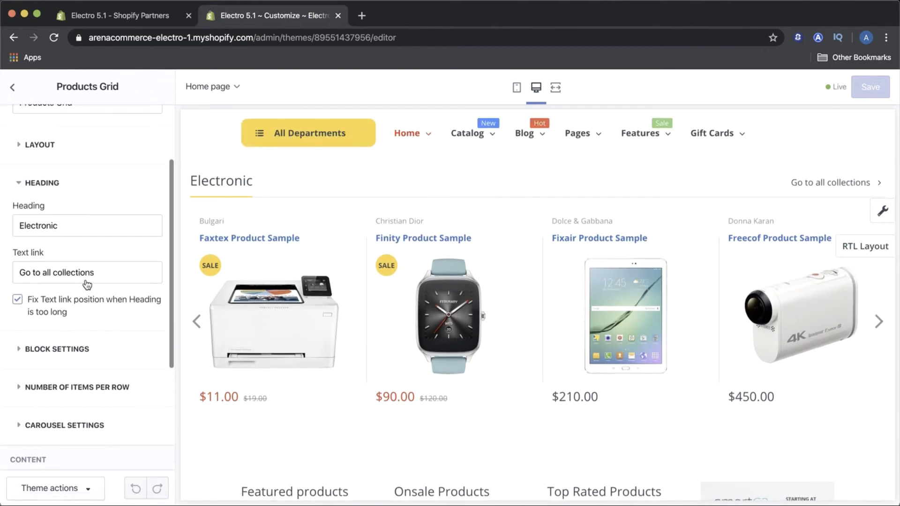
{"action": "left_click", "coordinate": [70, 189]}
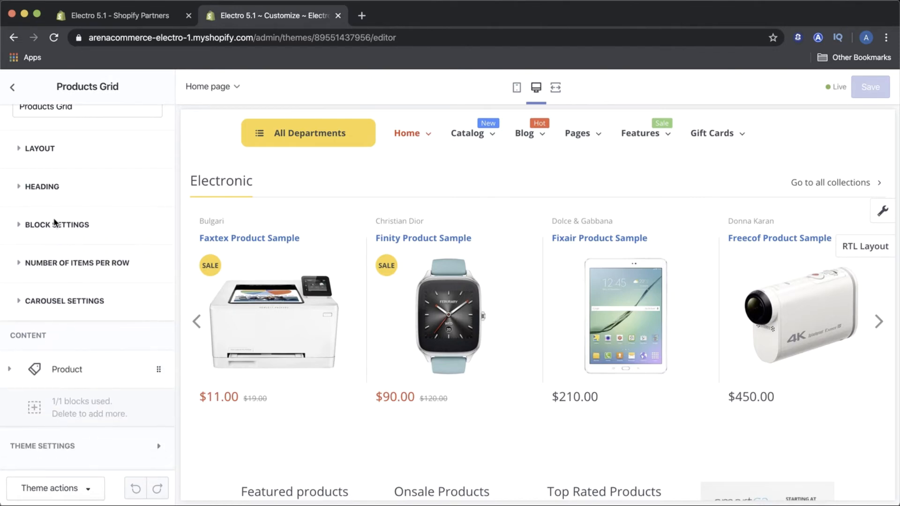
{"action": "left_click", "coordinate": [56, 224]}
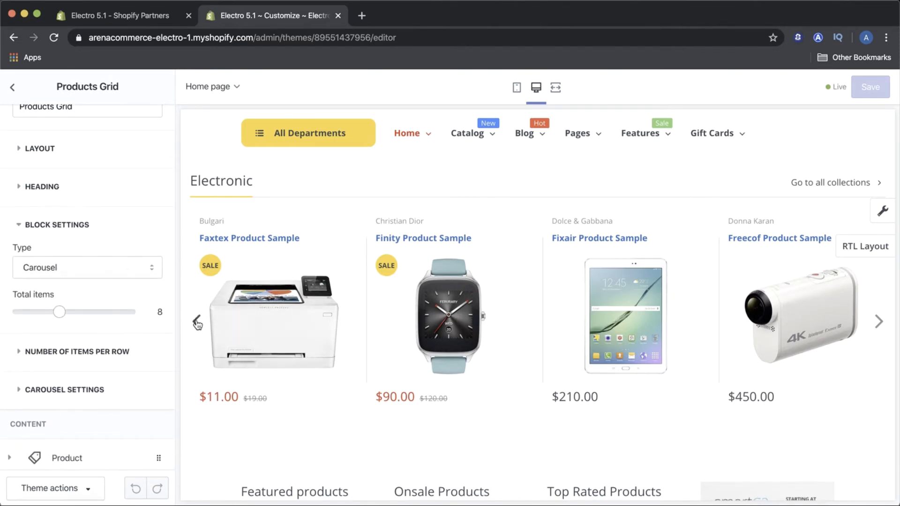
Advance the Electronic product carousel in the preview to view its remaining products.
{"action": "left_click", "coordinate": [879, 321]}
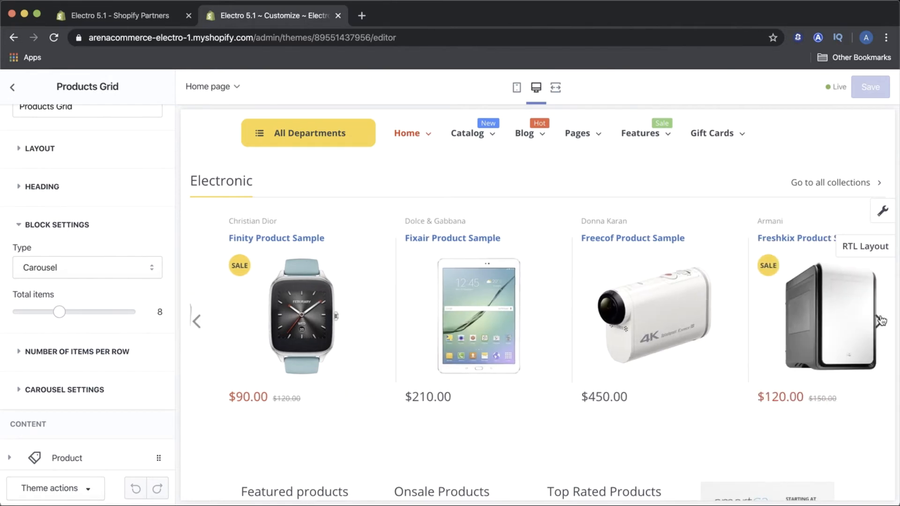
{"action": "left_click", "coordinate": [880, 321]}
{"action": "left_click", "coordinate": [880, 321]}
{"action": "left_click", "coordinate": [880, 320]}
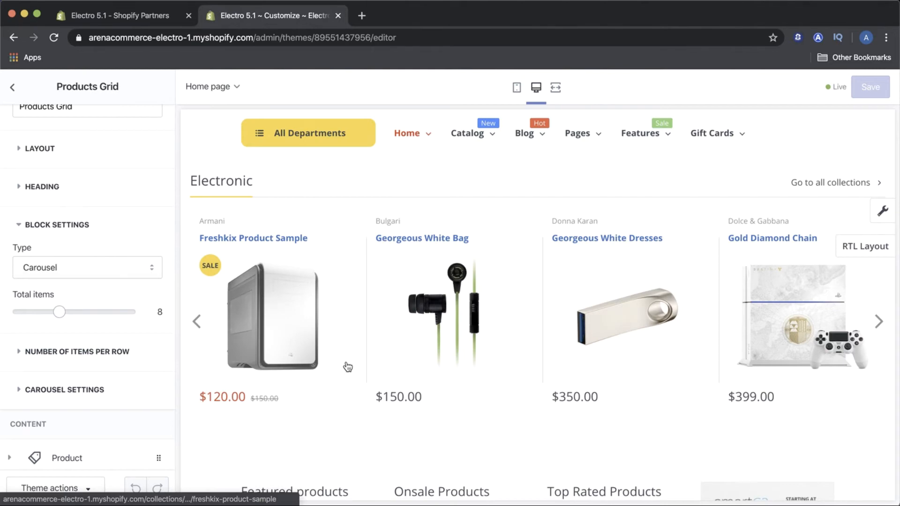
Set the desktop number of items per row to 5 and check the product carousel forward and back in the preview.
{"action": "left_click", "coordinate": [33, 225]}
{"action": "left_click", "coordinate": [23, 265]}
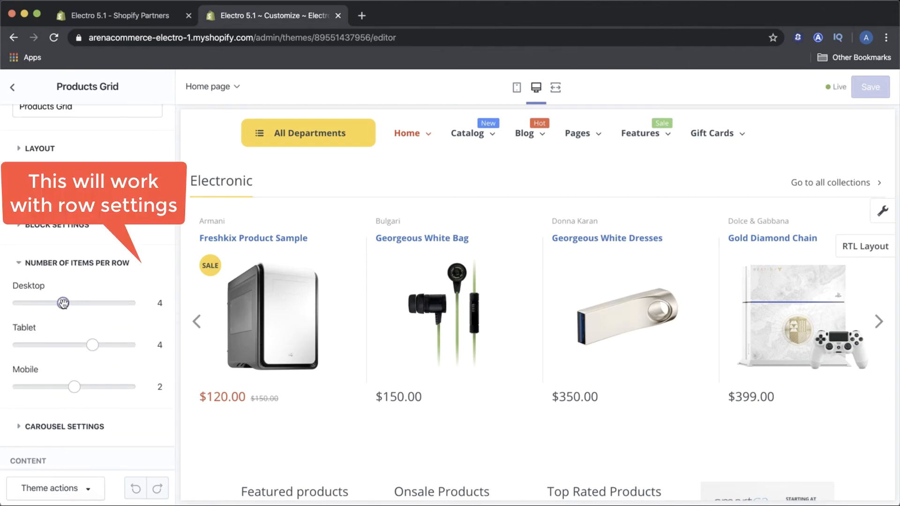
{"action": "left_click_drag", "start_coordinate": [63, 303], "coordinate": [80, 302]}
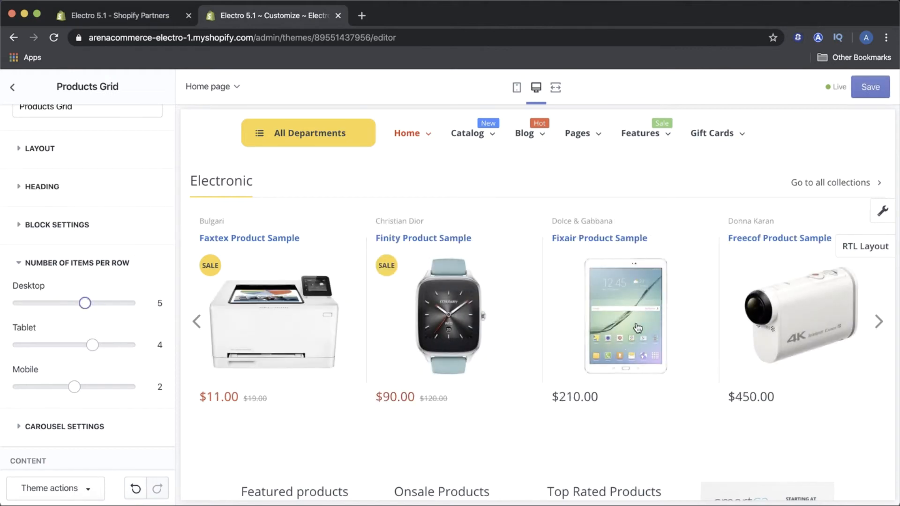
{"action": "left_click", "coordinate": [877, 322]}
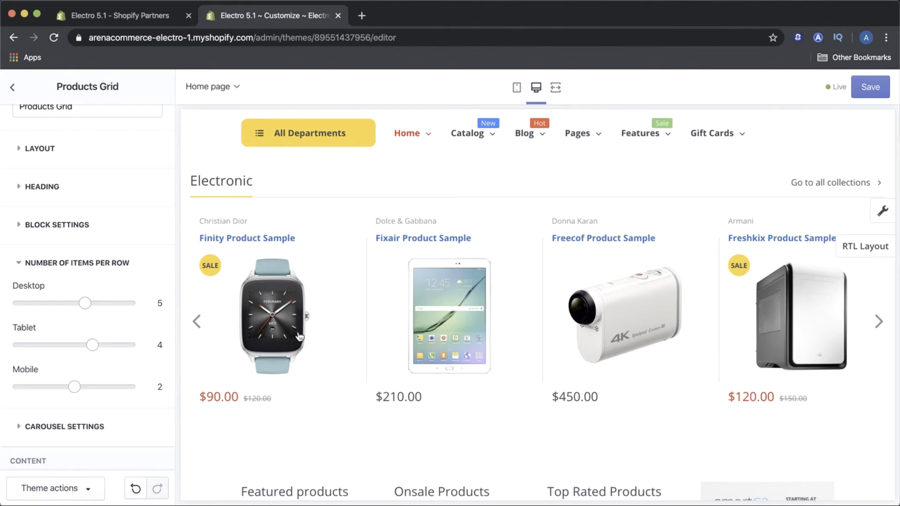
{"action": "left_click", "coordinate": [197, 322]}
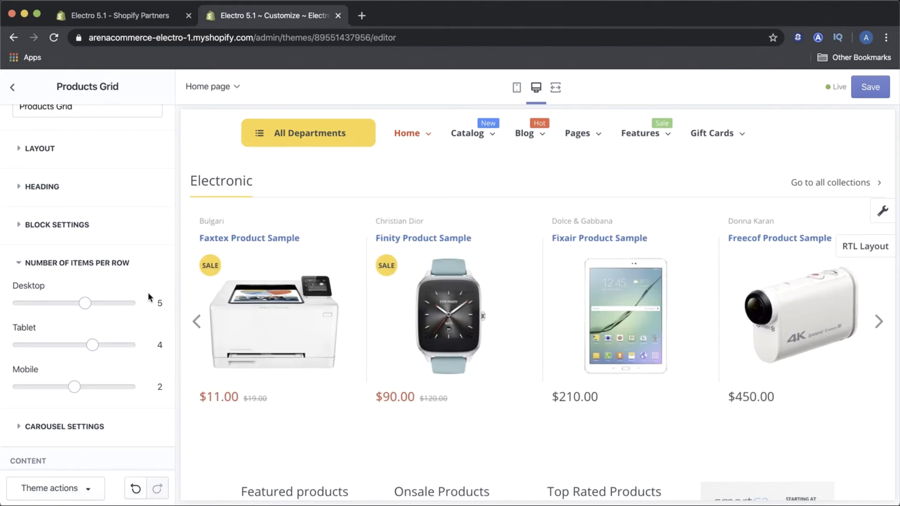
{"action": "scroll", "coordinate": [71, 194], "scroll_direction": "up", "scroll_amount": 2}
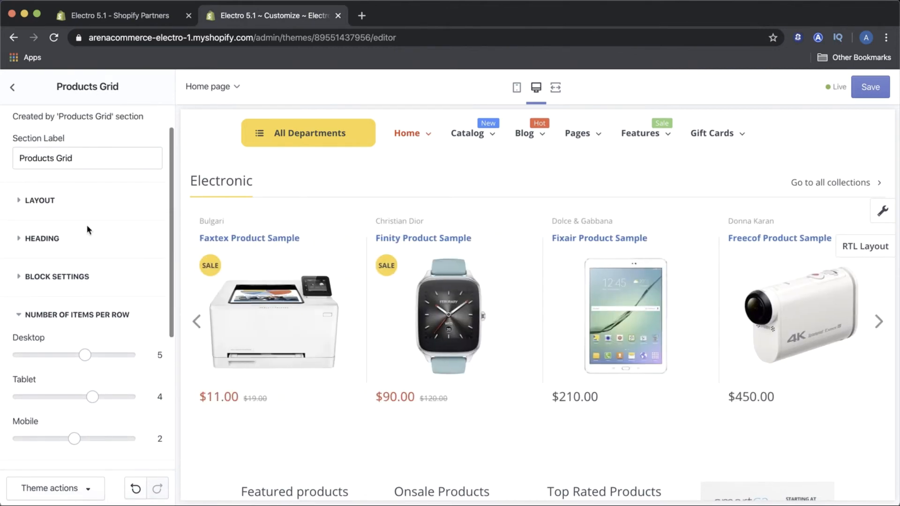
{"action": "left_click", "coordinate": [46, 202]}
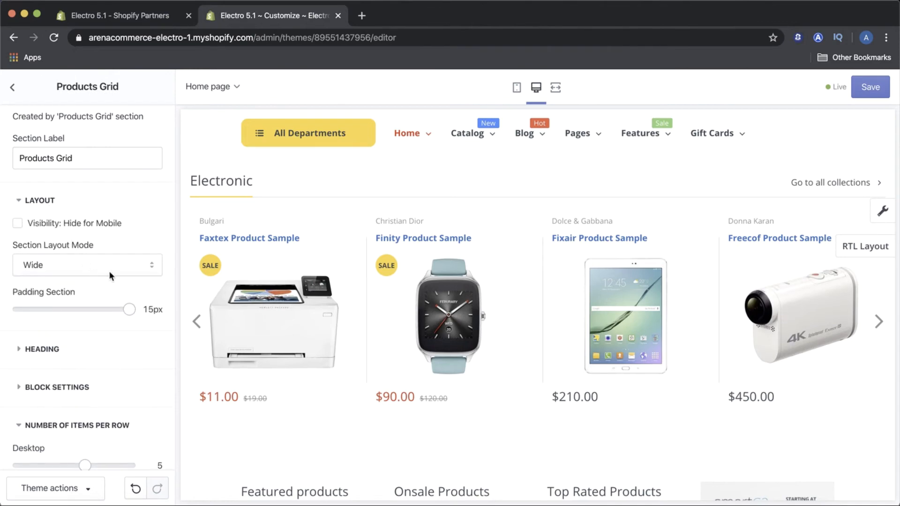
{"action": "left_click", "coordinate": [27, 200]}
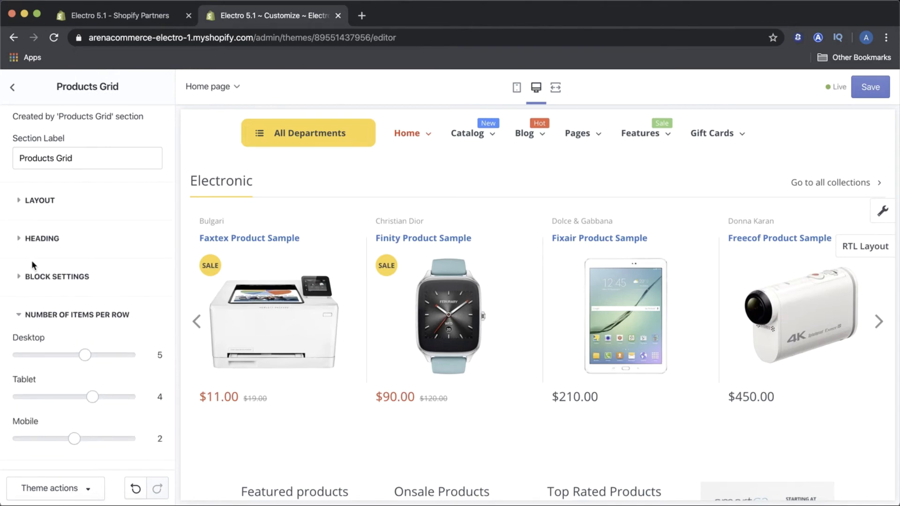
{"action": "left_click", "coordinate": [41, 239]}
{"action": "left_click", "coordinate": [41, 239]}
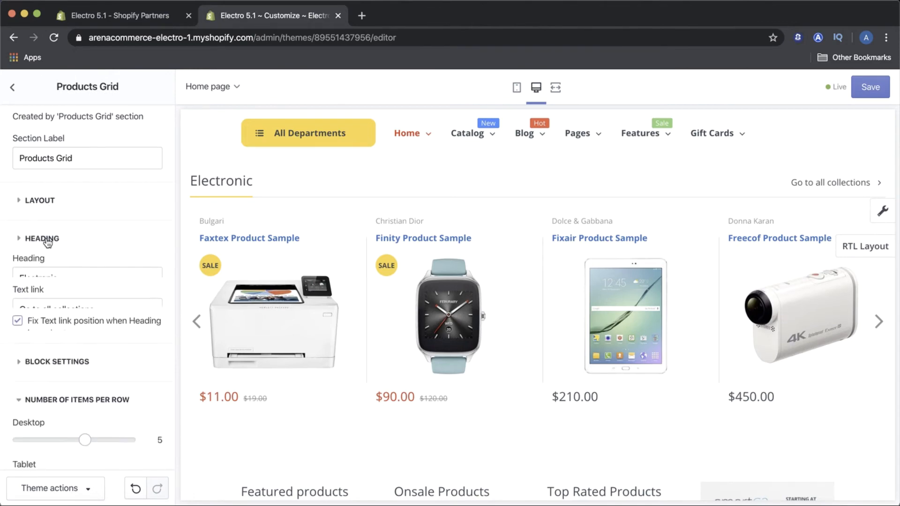
Set the Products Grid block type to Row and the desktop number of items per row to 6.
{"action": "left_click", "coordinate": [51, 278]}
{"action": "left_click", "coordinate": [109, 322]}
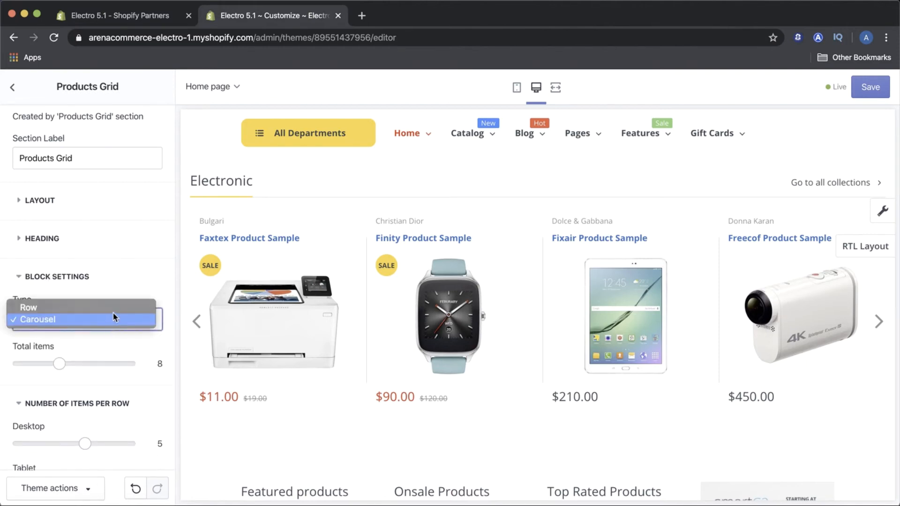
{"action": "left_click", "coordinate": [116, 307]}
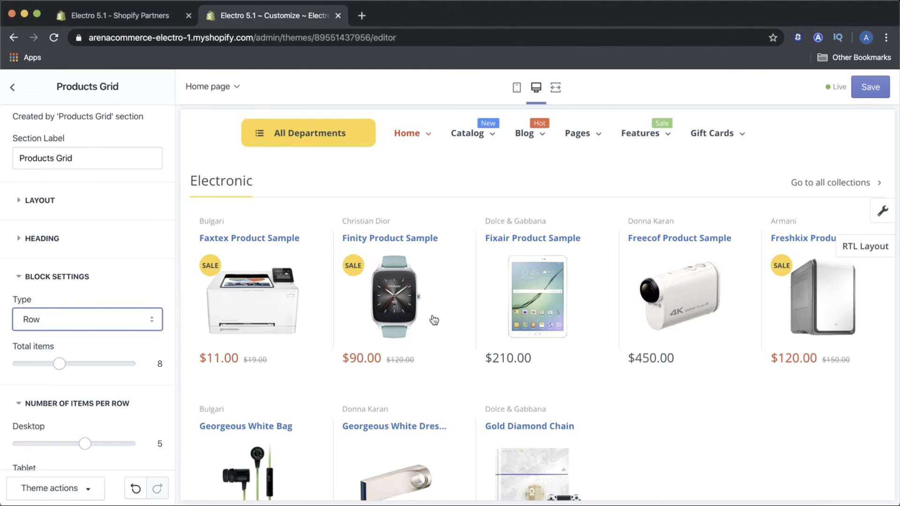
{"action": "scroll", "coordinate": [99, 375], "scroll_direction": "down", "scroll_amount": 3}
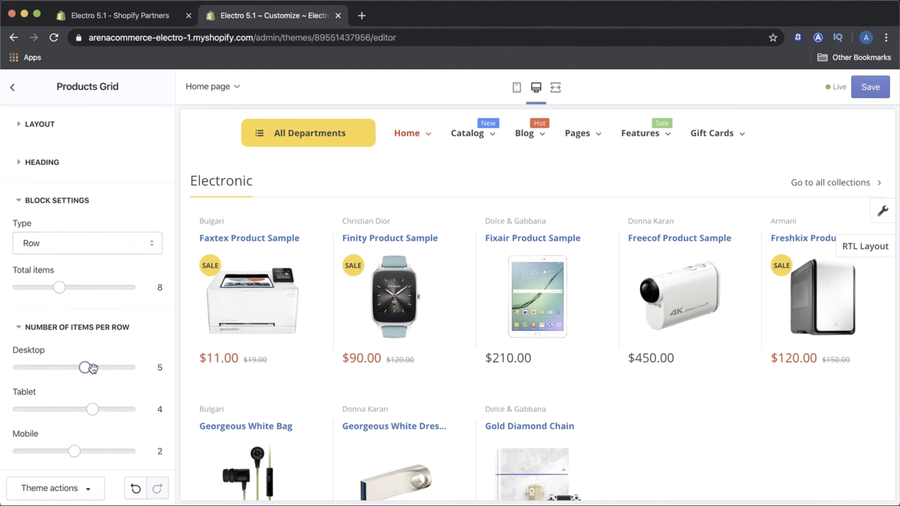
{"action": "left_click_drag", "start_coordinate": [89, 367], "coordinate": [107, 367]}
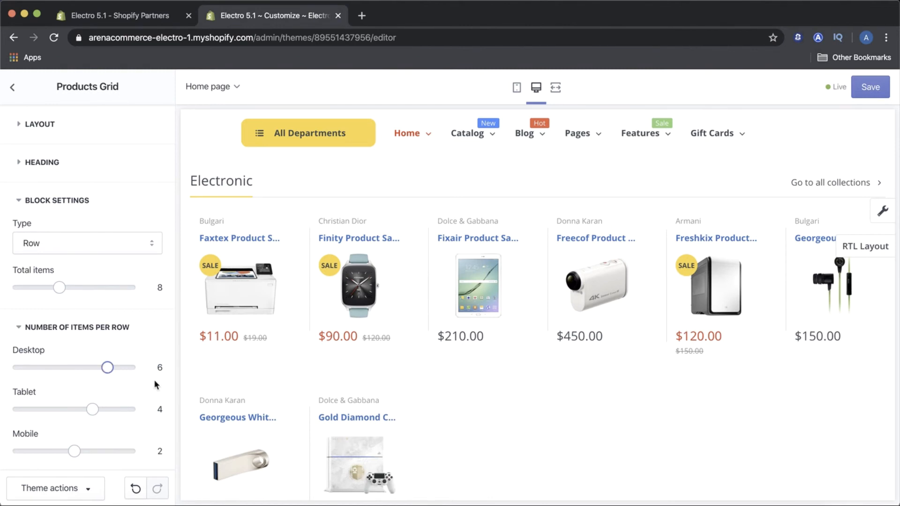
Expand the Products Grid carousel settings and set the block type back to Carousel.
{"action": "scroll", "coordinate": [156, 382], "scroll_direction": "down", "scroll_amount": 5}
{"action": "left_click", "coordinate": [84, 313]}
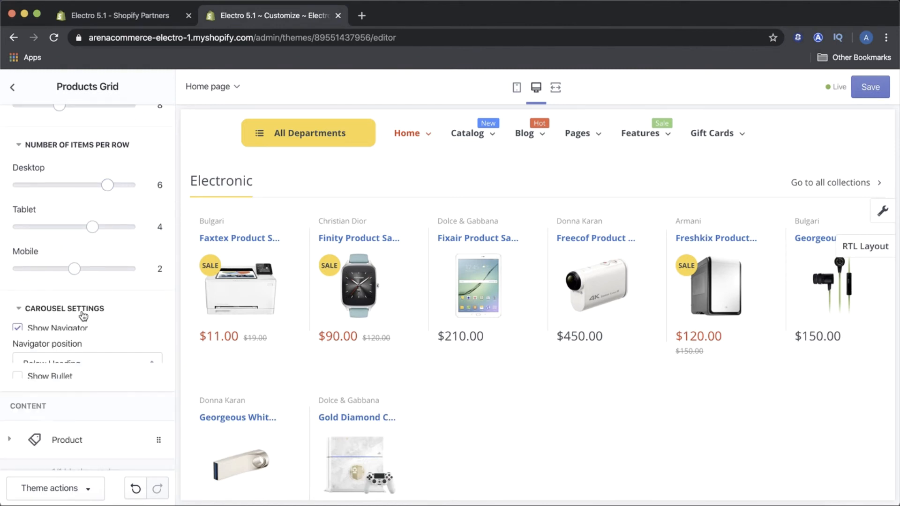
{"action": "scroll", "coordinate": [84, 317], "scroll_direction": "down", "scroll_amount": 3}
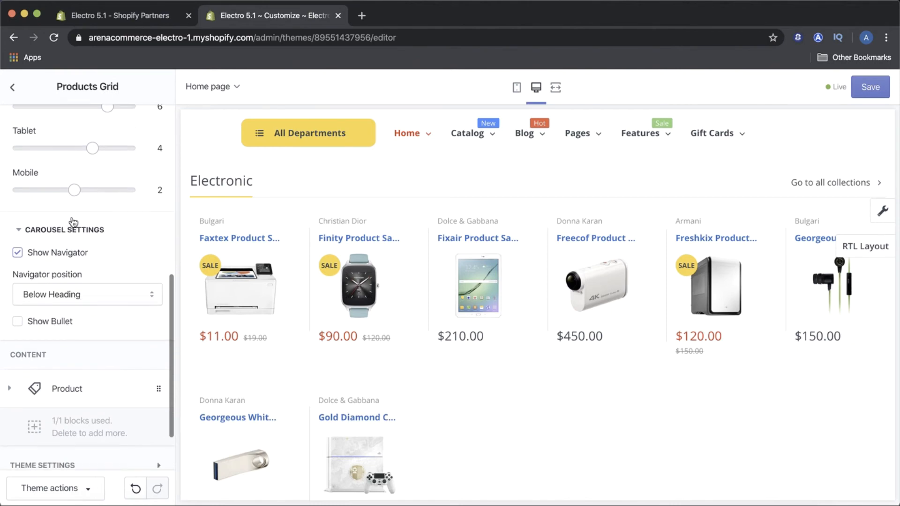
{"action": "scroll", "coordinate": [75, 220], "scroll_direction": "up", "scroll_amount": 7}
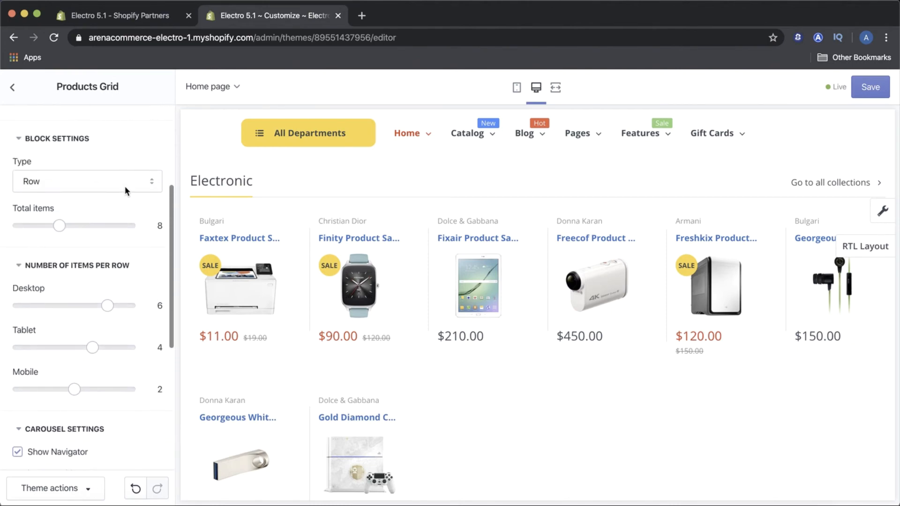
{"action": "left_click", "coordinate": [123, 186]}
{"action": "left_click", "coordinate": [112, 193]}
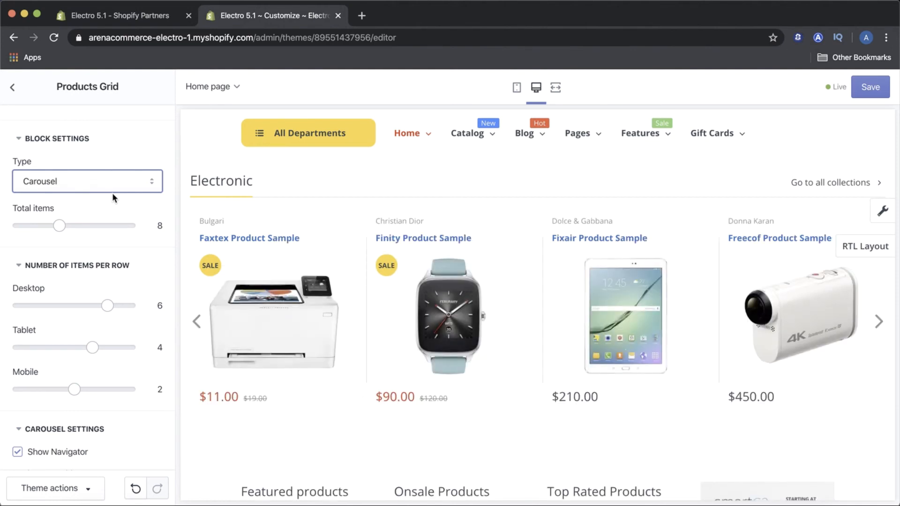
Turn off Show Navigator for the carousel and test swiping through the Electronic products in the preview.
{"action": "scroll", "coordinate": [374, 264], "scroll_direction": "down", "scroll_amount": 1}
{"action": "scroll", "coordinate": [33, 364], "scroll_direction": "down", "scroll_amount": 5}
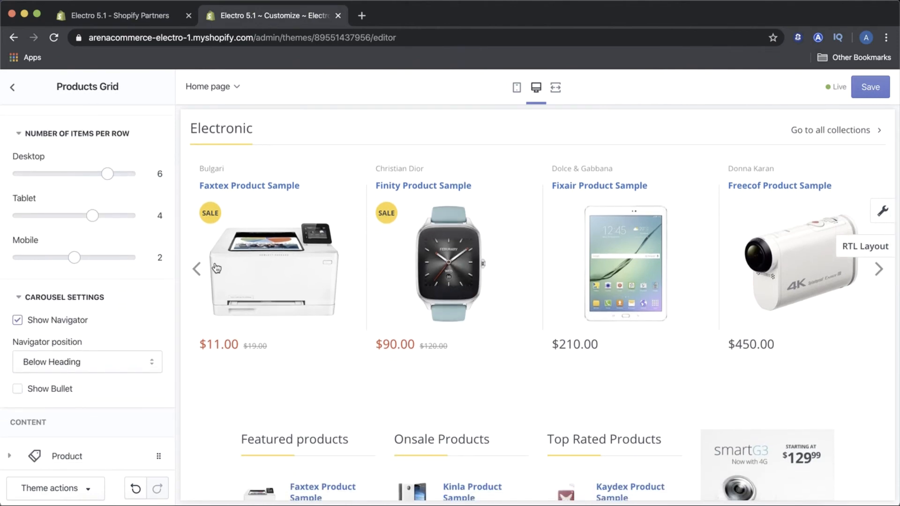
{"action": "left_click", "coordinate": [30, 322]}
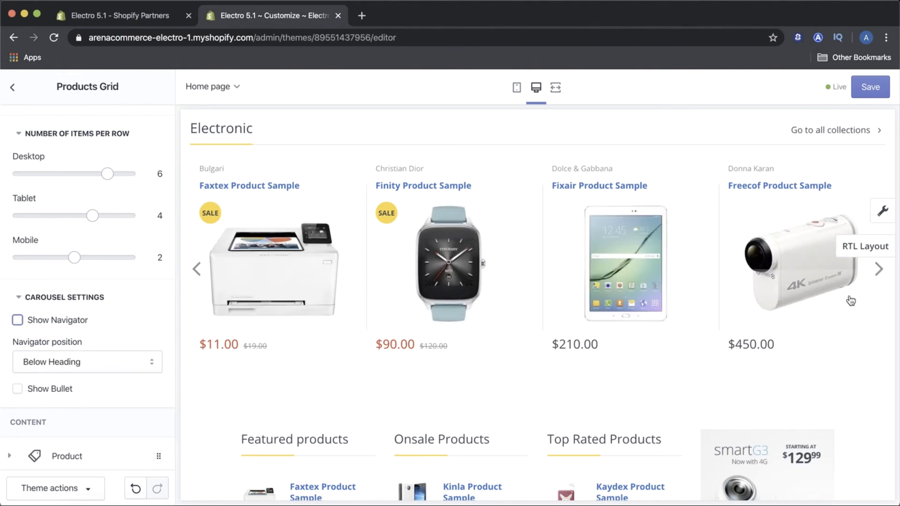
{"action": "left_click_drag", "start_coordinate": [802, 304], "coordinate": [343, 332]}
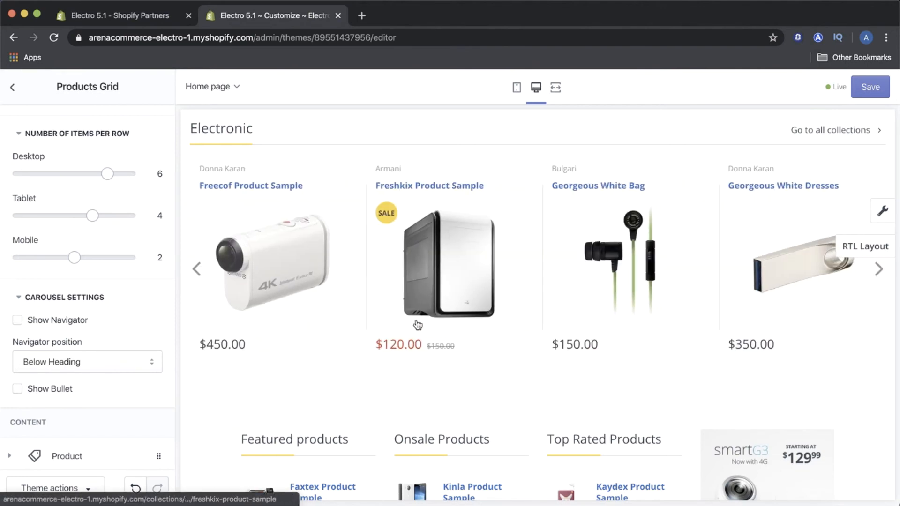
{"action": "double_click", "coordinate": [37, 323]}
{"action": "left_click", "coordinate": [36, 323]}
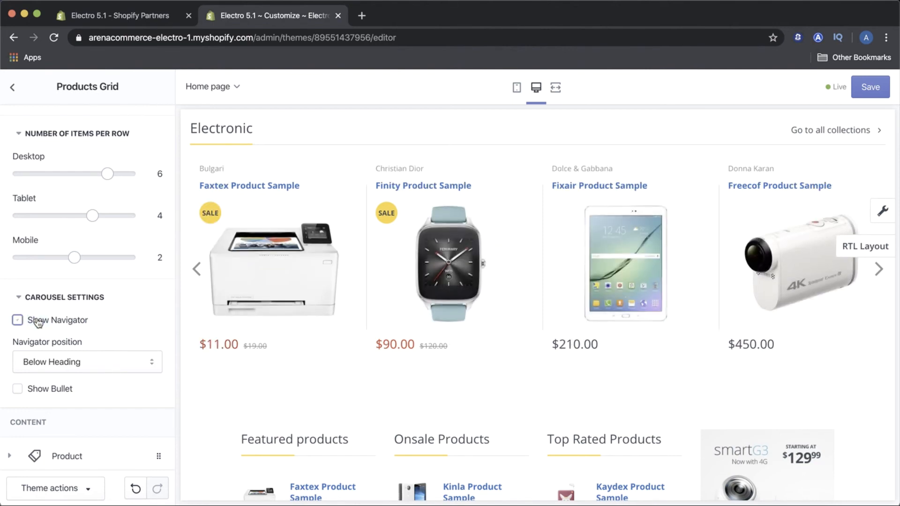
{"action": "left_click", "coordinate": [37, 323]}
Set the carousel's navigator position to Next to Heading and test moving the products forward and back in the preview.
{"action": "left_click", "coordinate": [65, 364]}
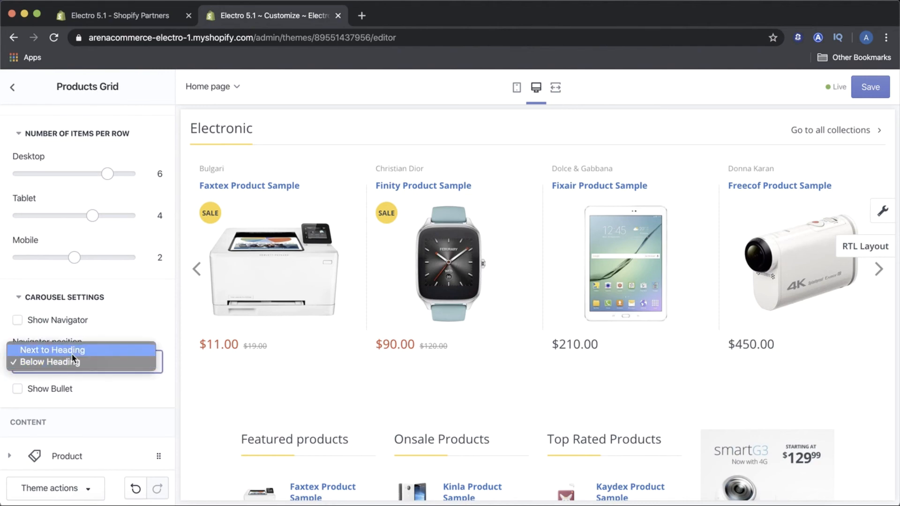
{"action": "left_click", "coordinate": [72, 353]}
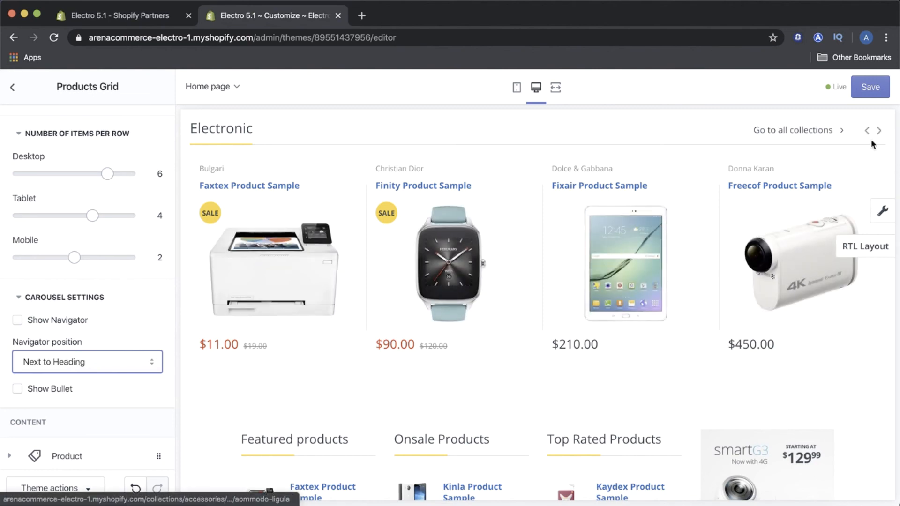
{"action": "left_click", "coordinate": [878, 131]}
{"action": "left_click", "coordinate": [879, 131]}
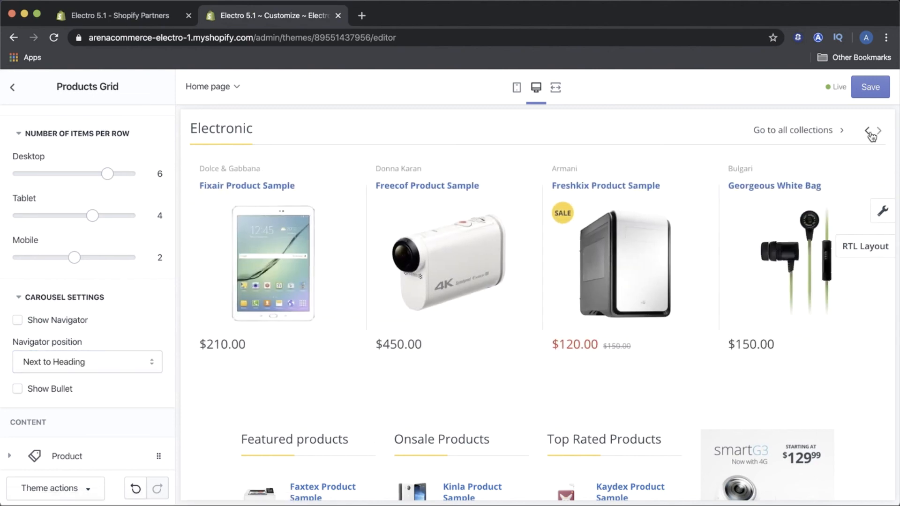
{"action": "left_click", "coordinate": [867, 131]}
{"action": "left_click", "coordinate": [867, 131]}
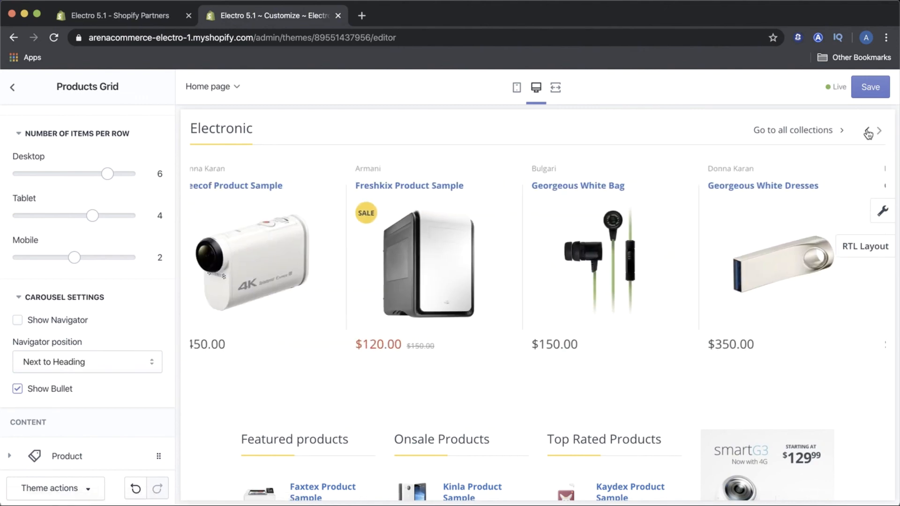
Collapse the carousel settings and review the Electronic section in the home page preview.
{"action": "left_click", "coordinate": [35, 297]}
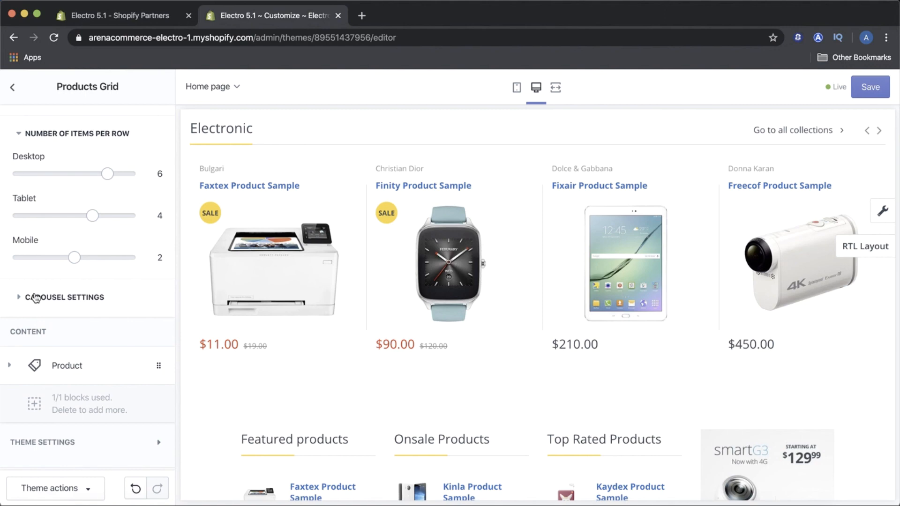
{"action": "scroll", "coordinate": [232, 283], "scroll_direction": "up", "scroll_amount": 2}
{"action": "scroll", "coordinate": [233, 284], "scroll_direction": "down", "scroll_amount": 3}
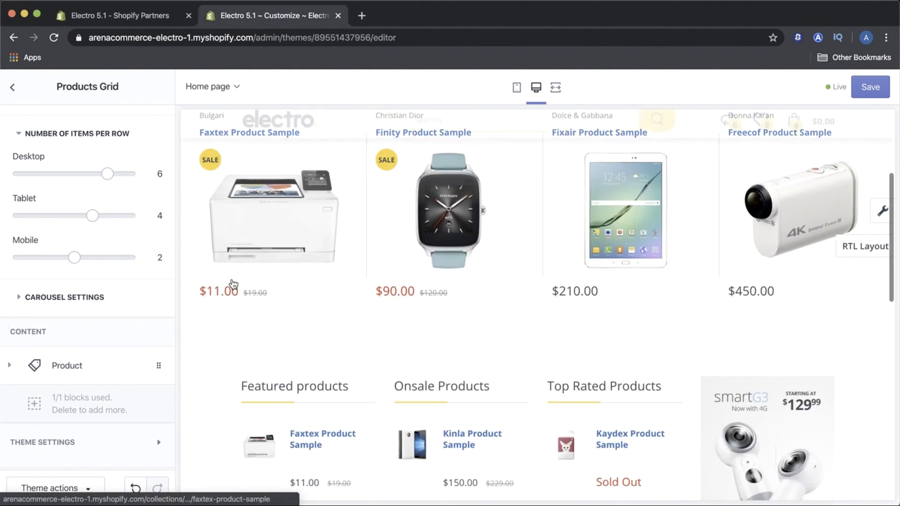
{"action": "scroll", "coordinate": [233, 284], "scroll_direction": "up", "scroll_amount": 3}
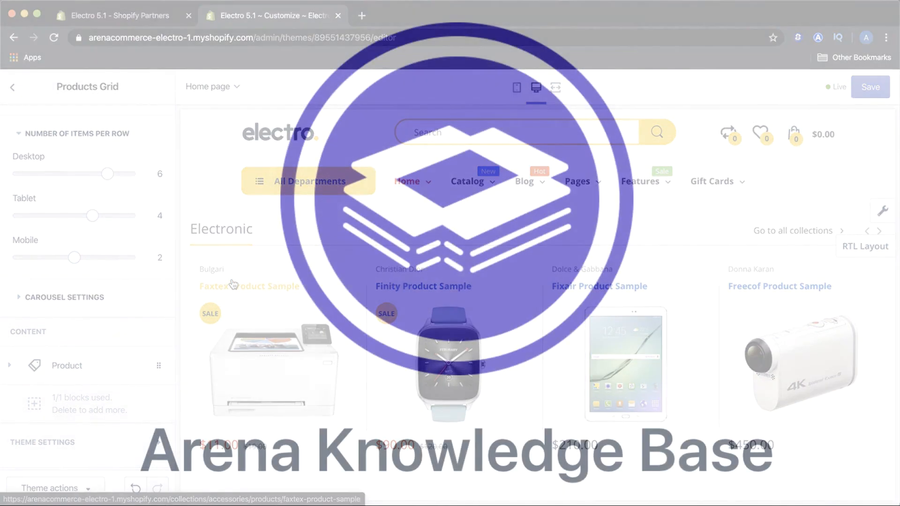